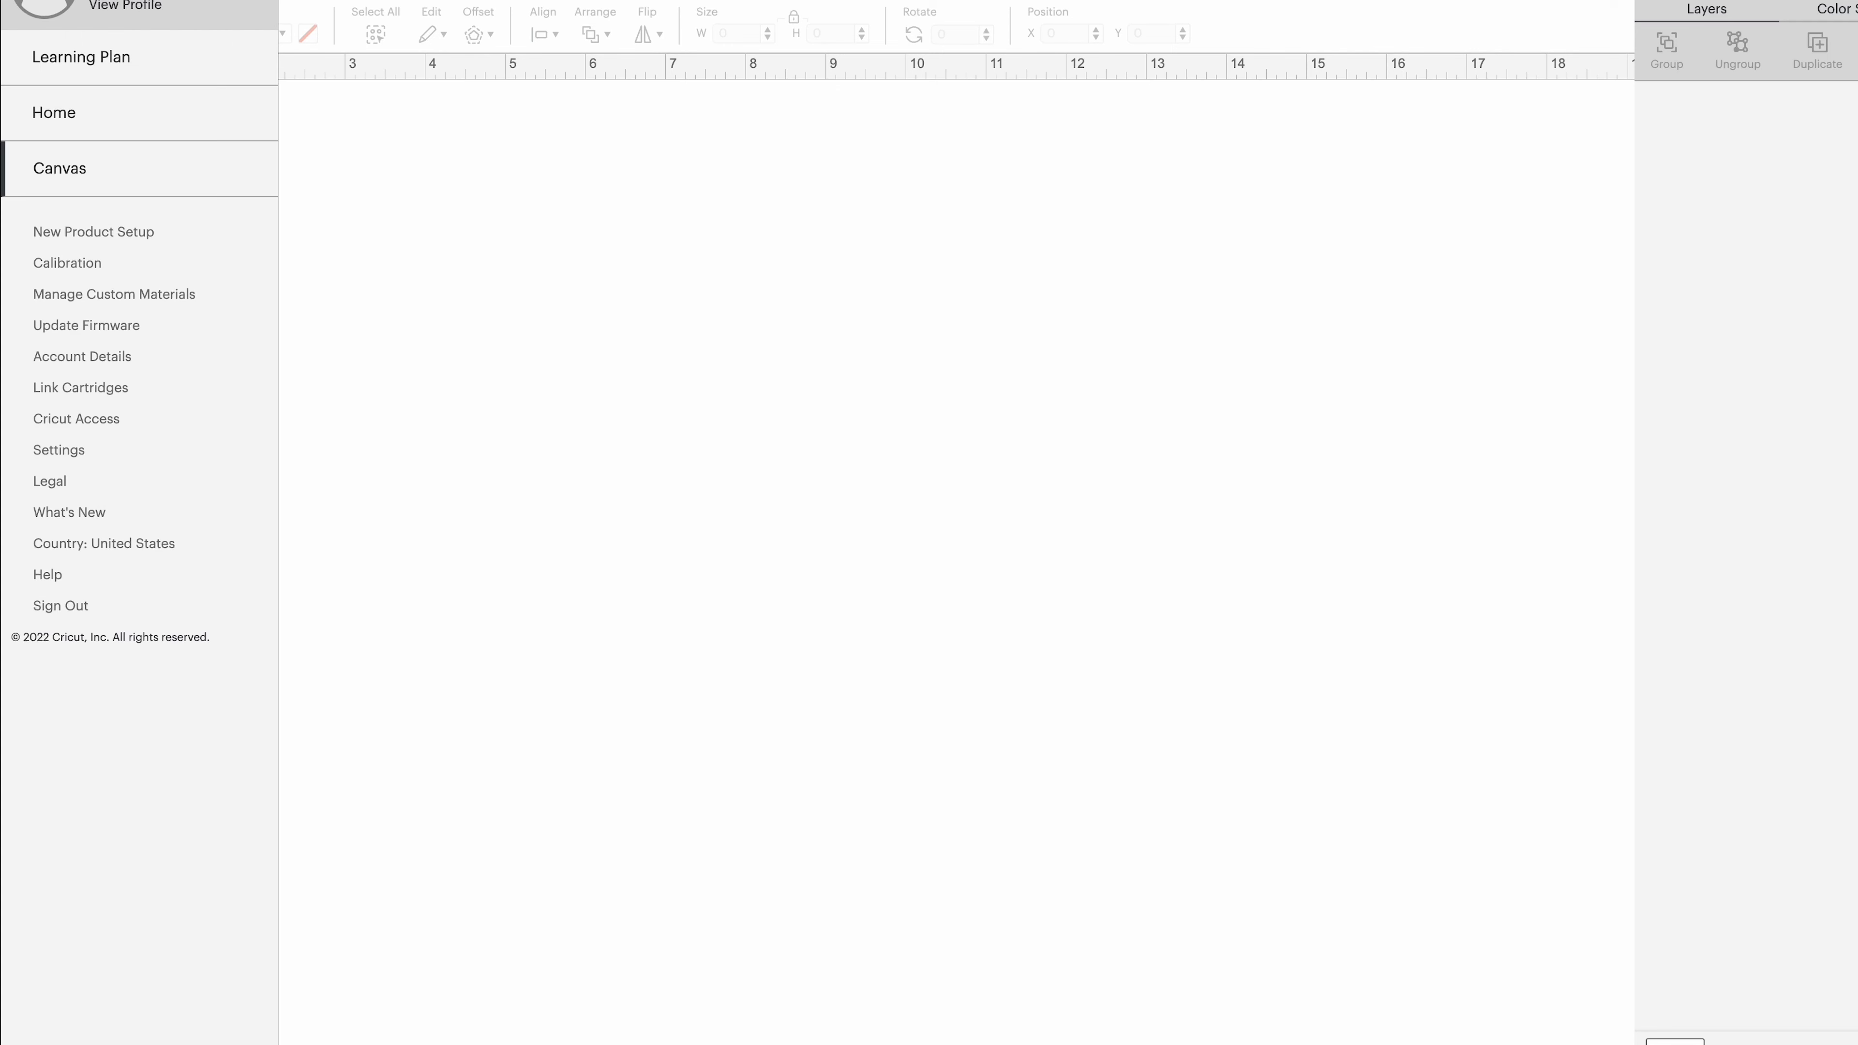
Switch the Application Experience setting to Beta, apply it, and enlarge the restarted program window
{"action": "left_click", "coordinate": [60, 451]}
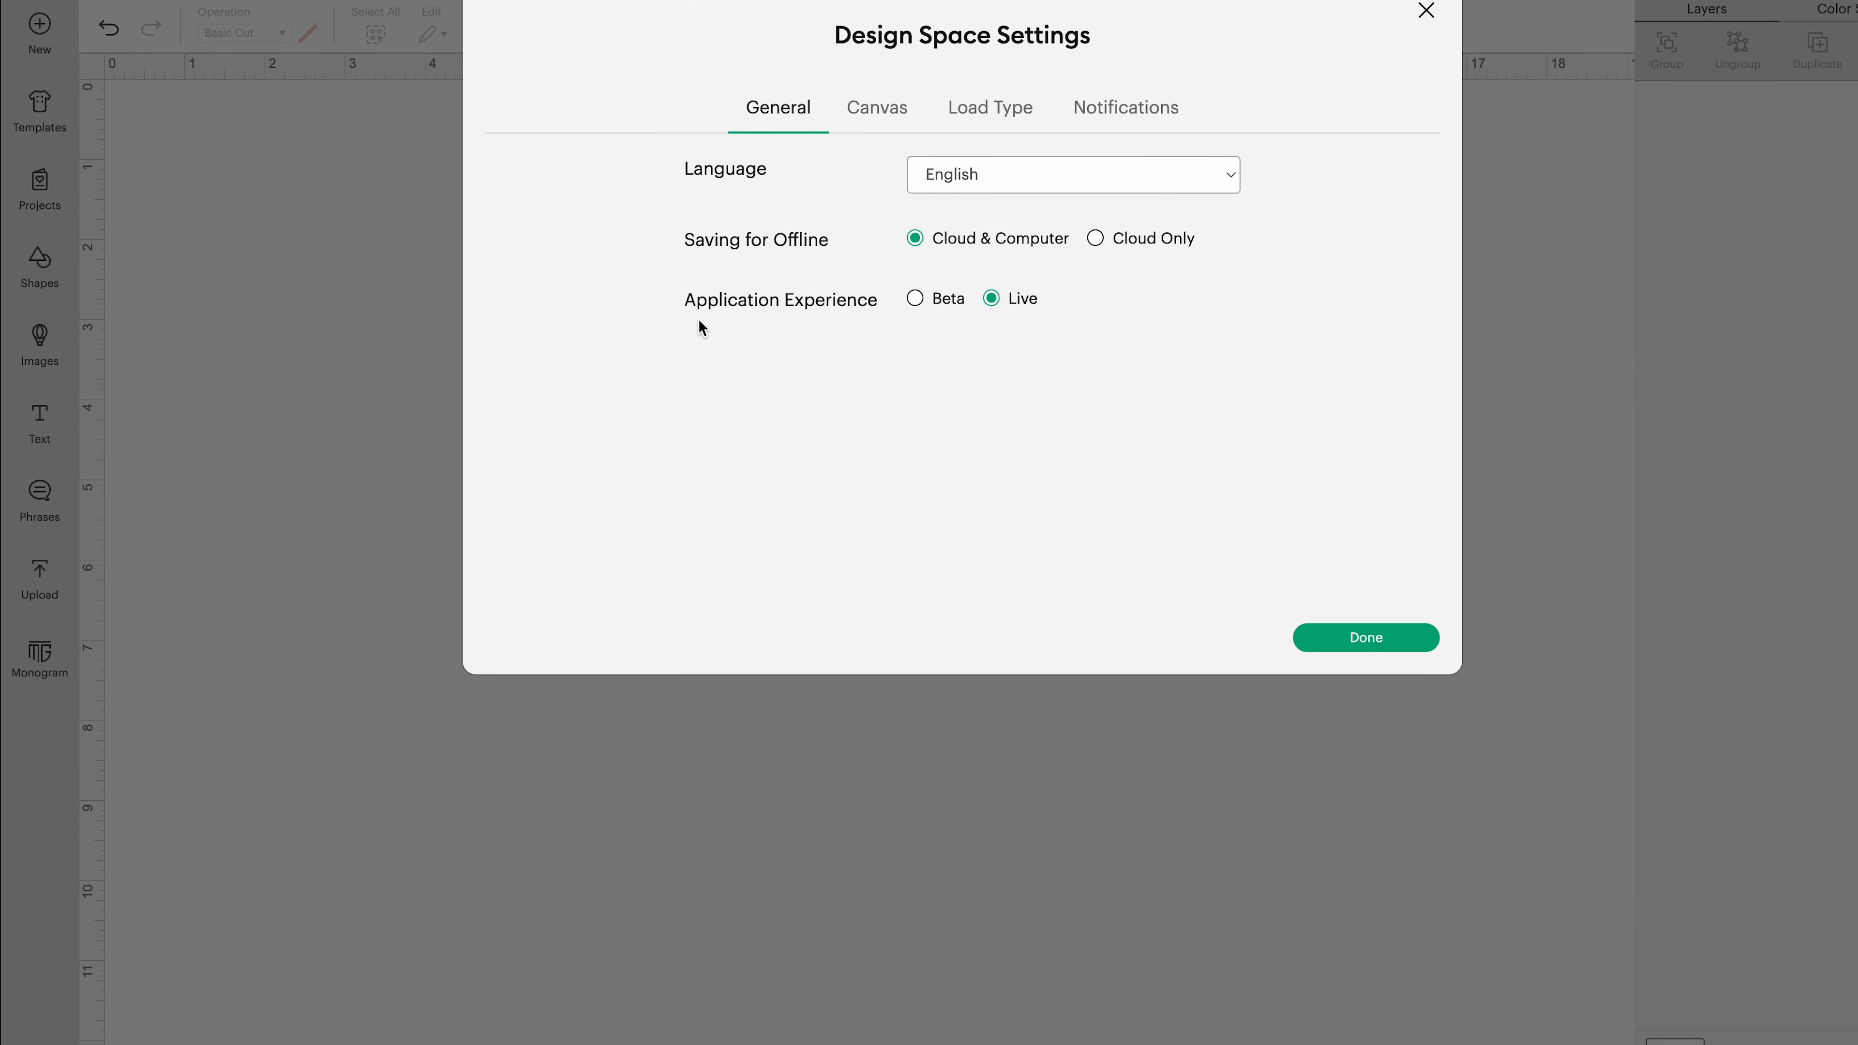
{"action": "left_click", "coordinate": [916, 300]}
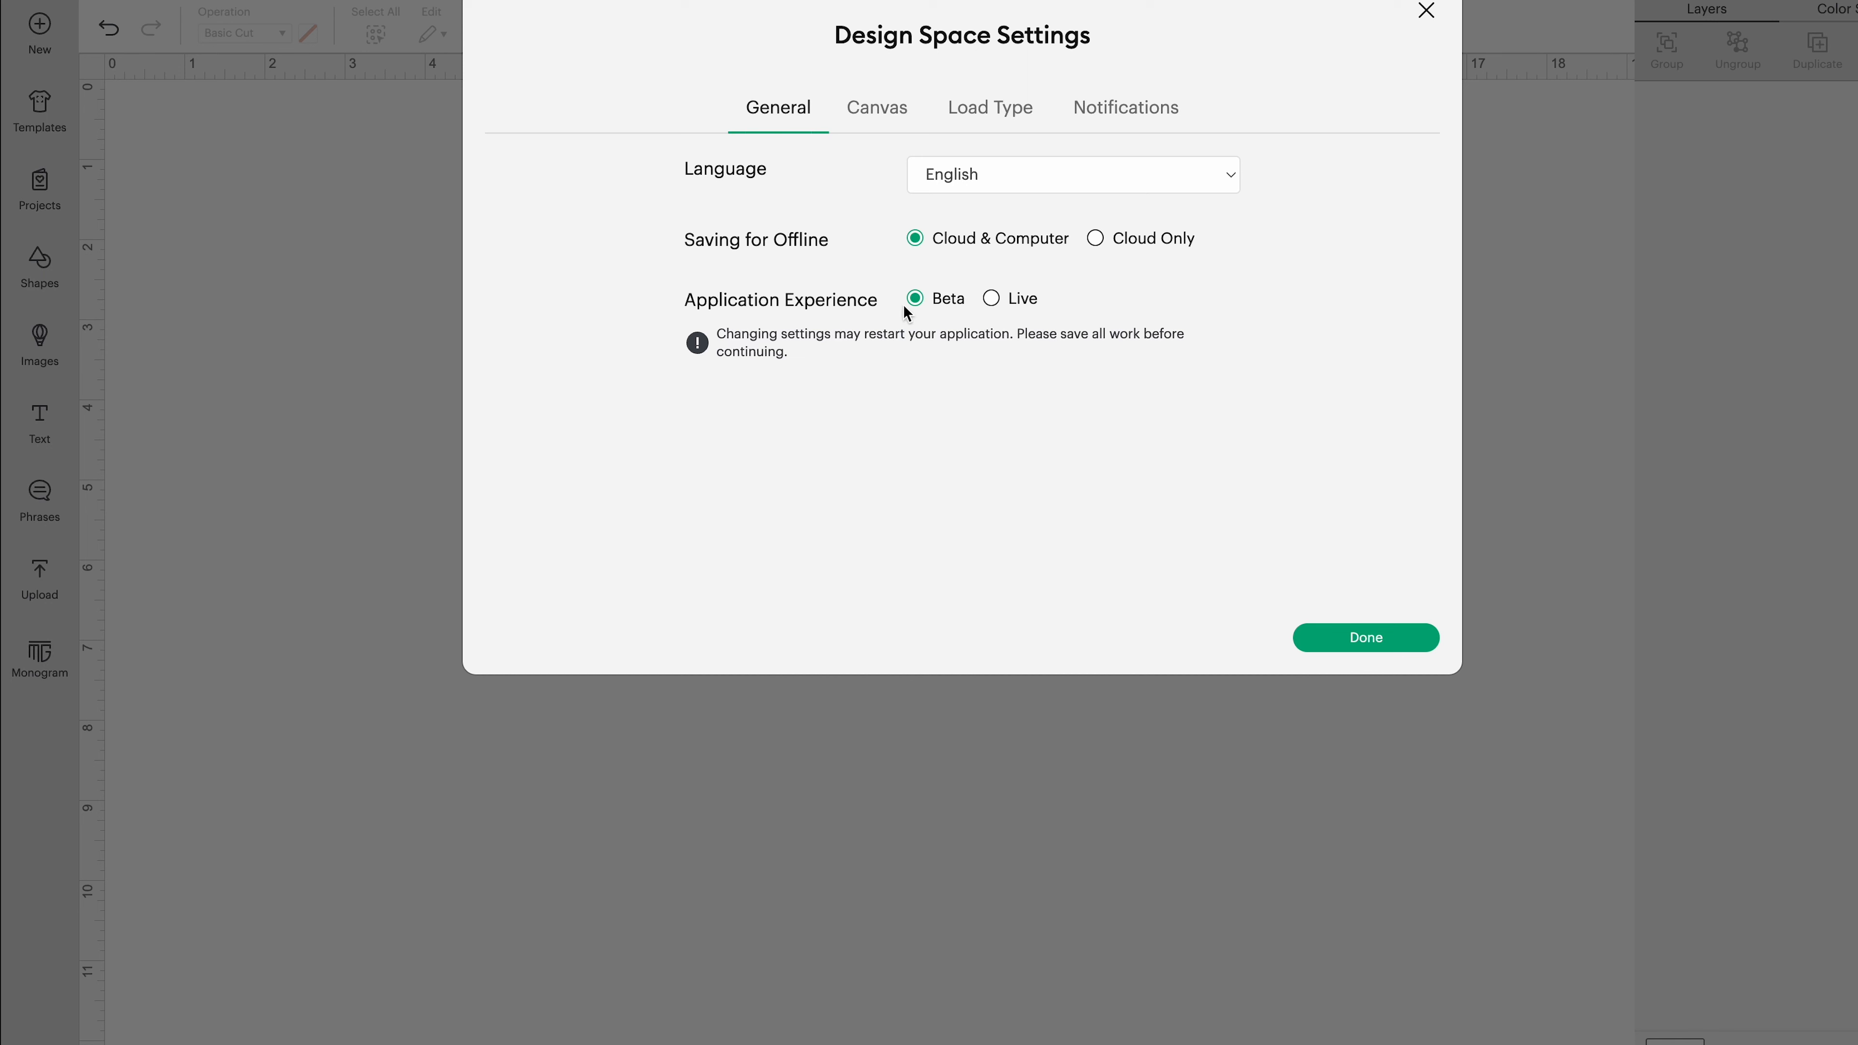
{"action": "left_click", "coordinate": [1372, 640]}
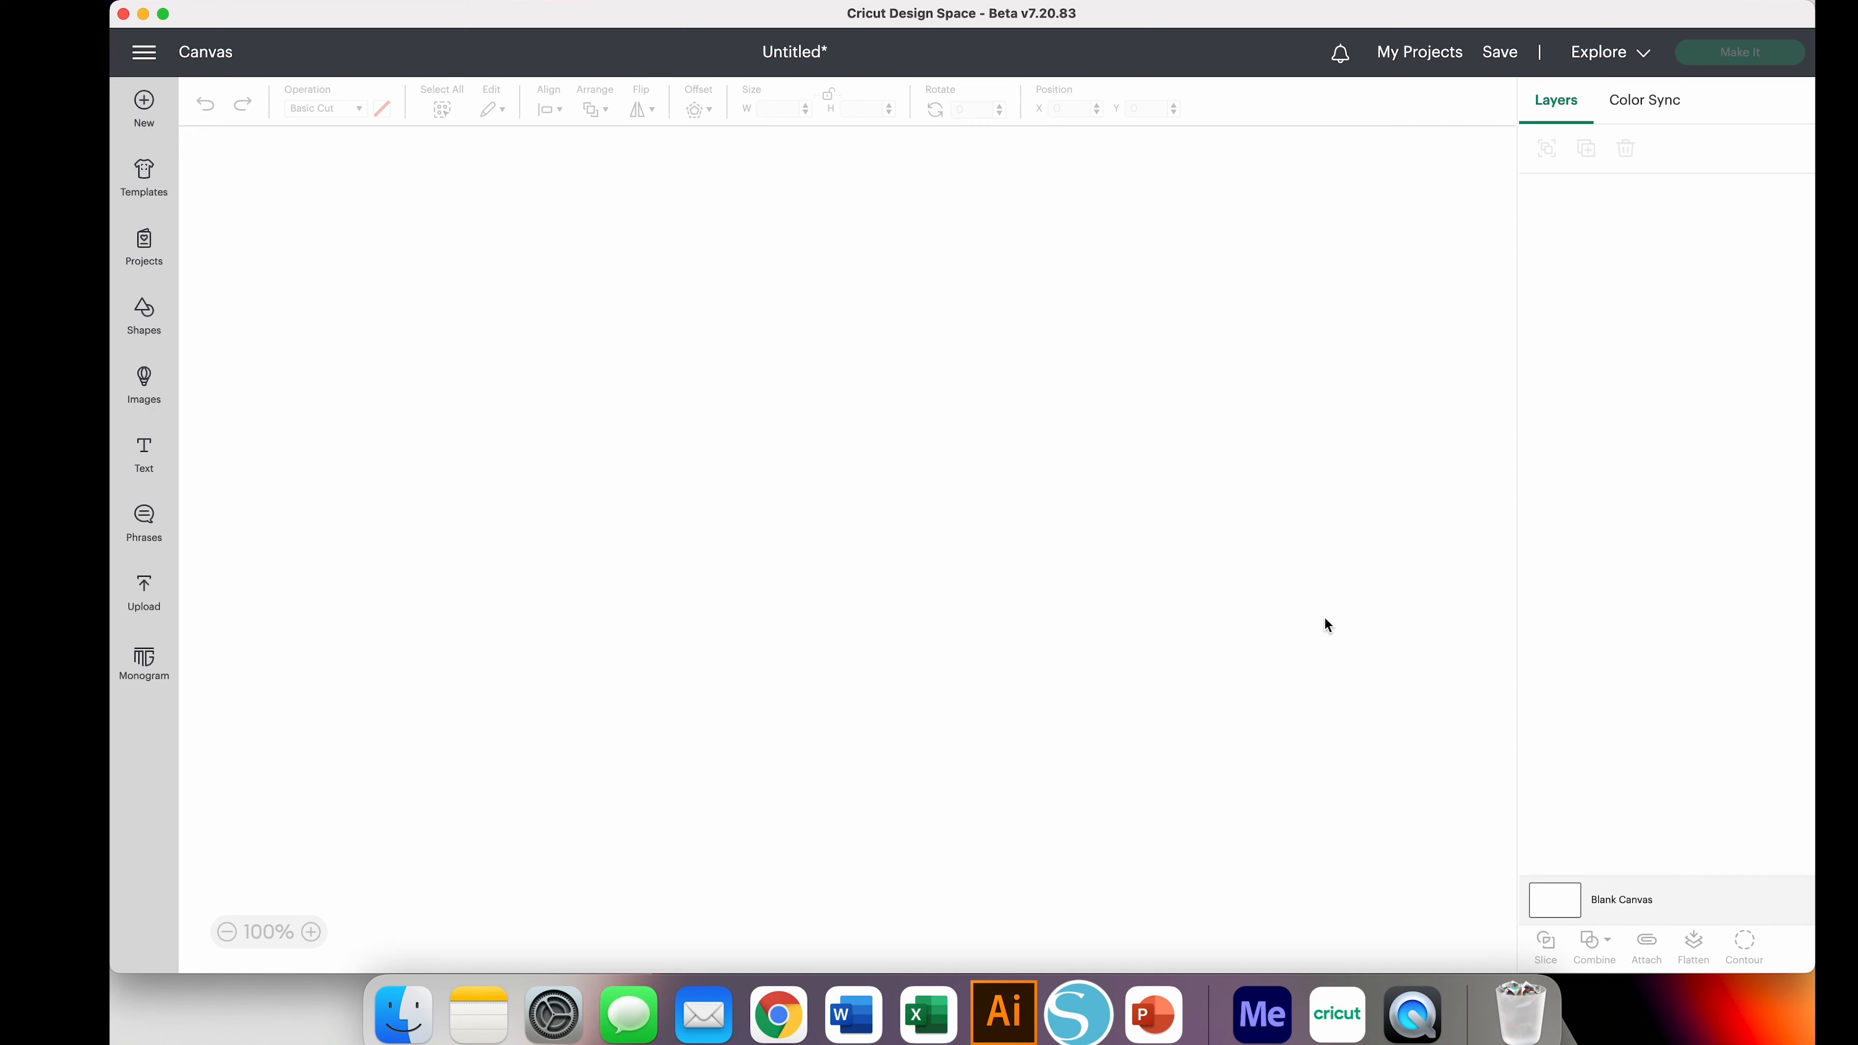
{"action": "left_click", "coordinate": [163, 14]}
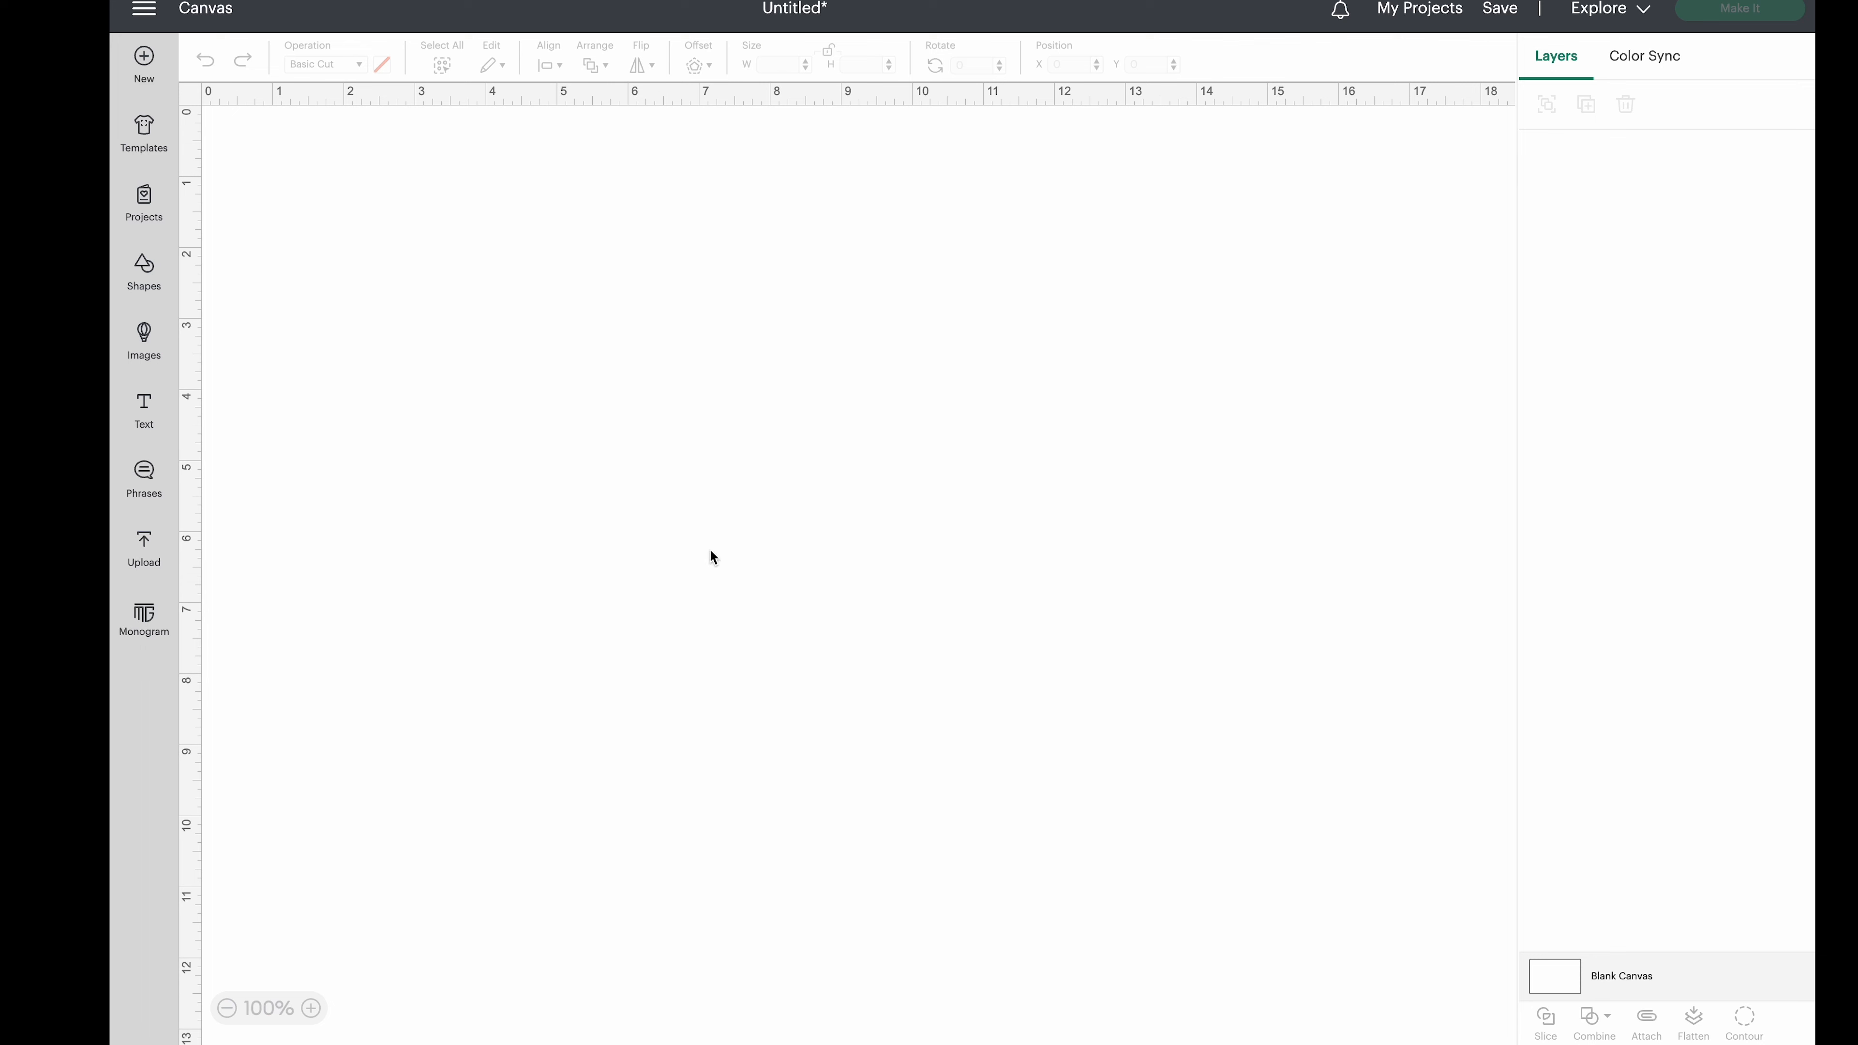
Insert a heart, a circle and a square from the free shapes onto the canvas
{"action": "left_click", "coordinate": [143, 285]}
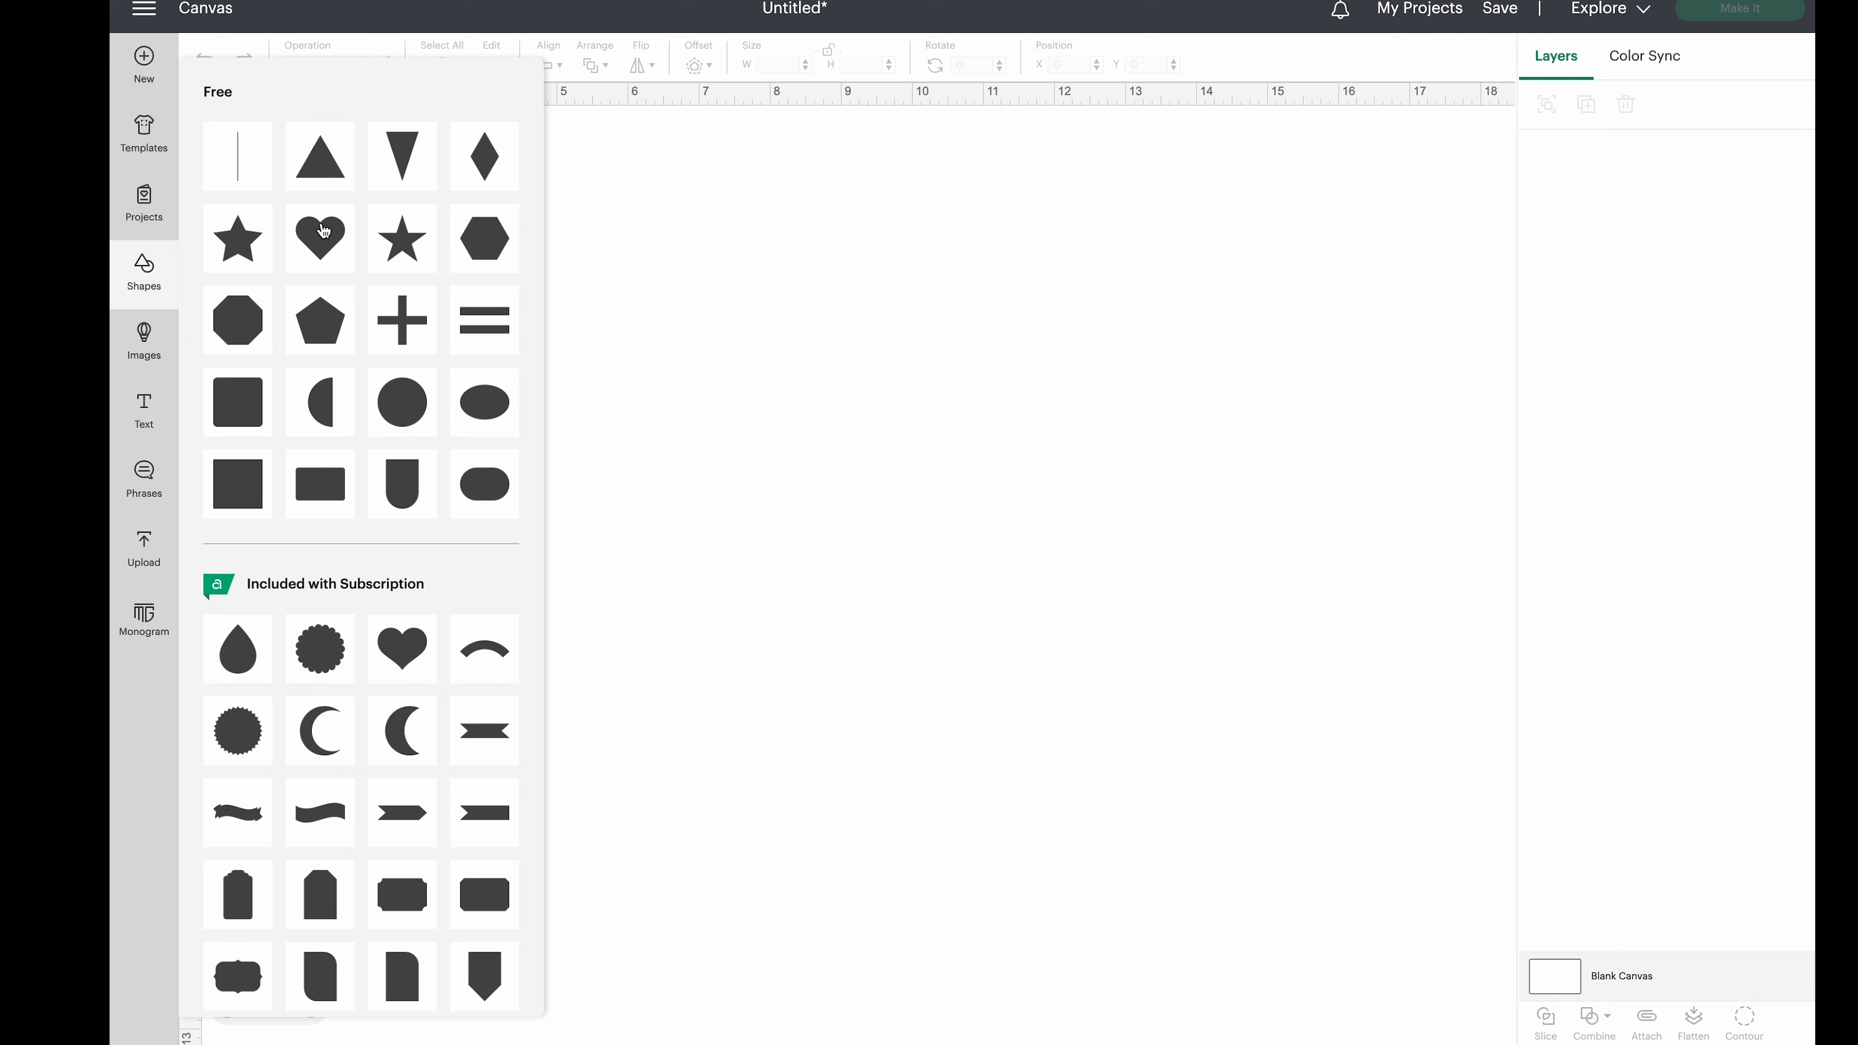
{"action": "left_click", "coordinate": [326, 242]}
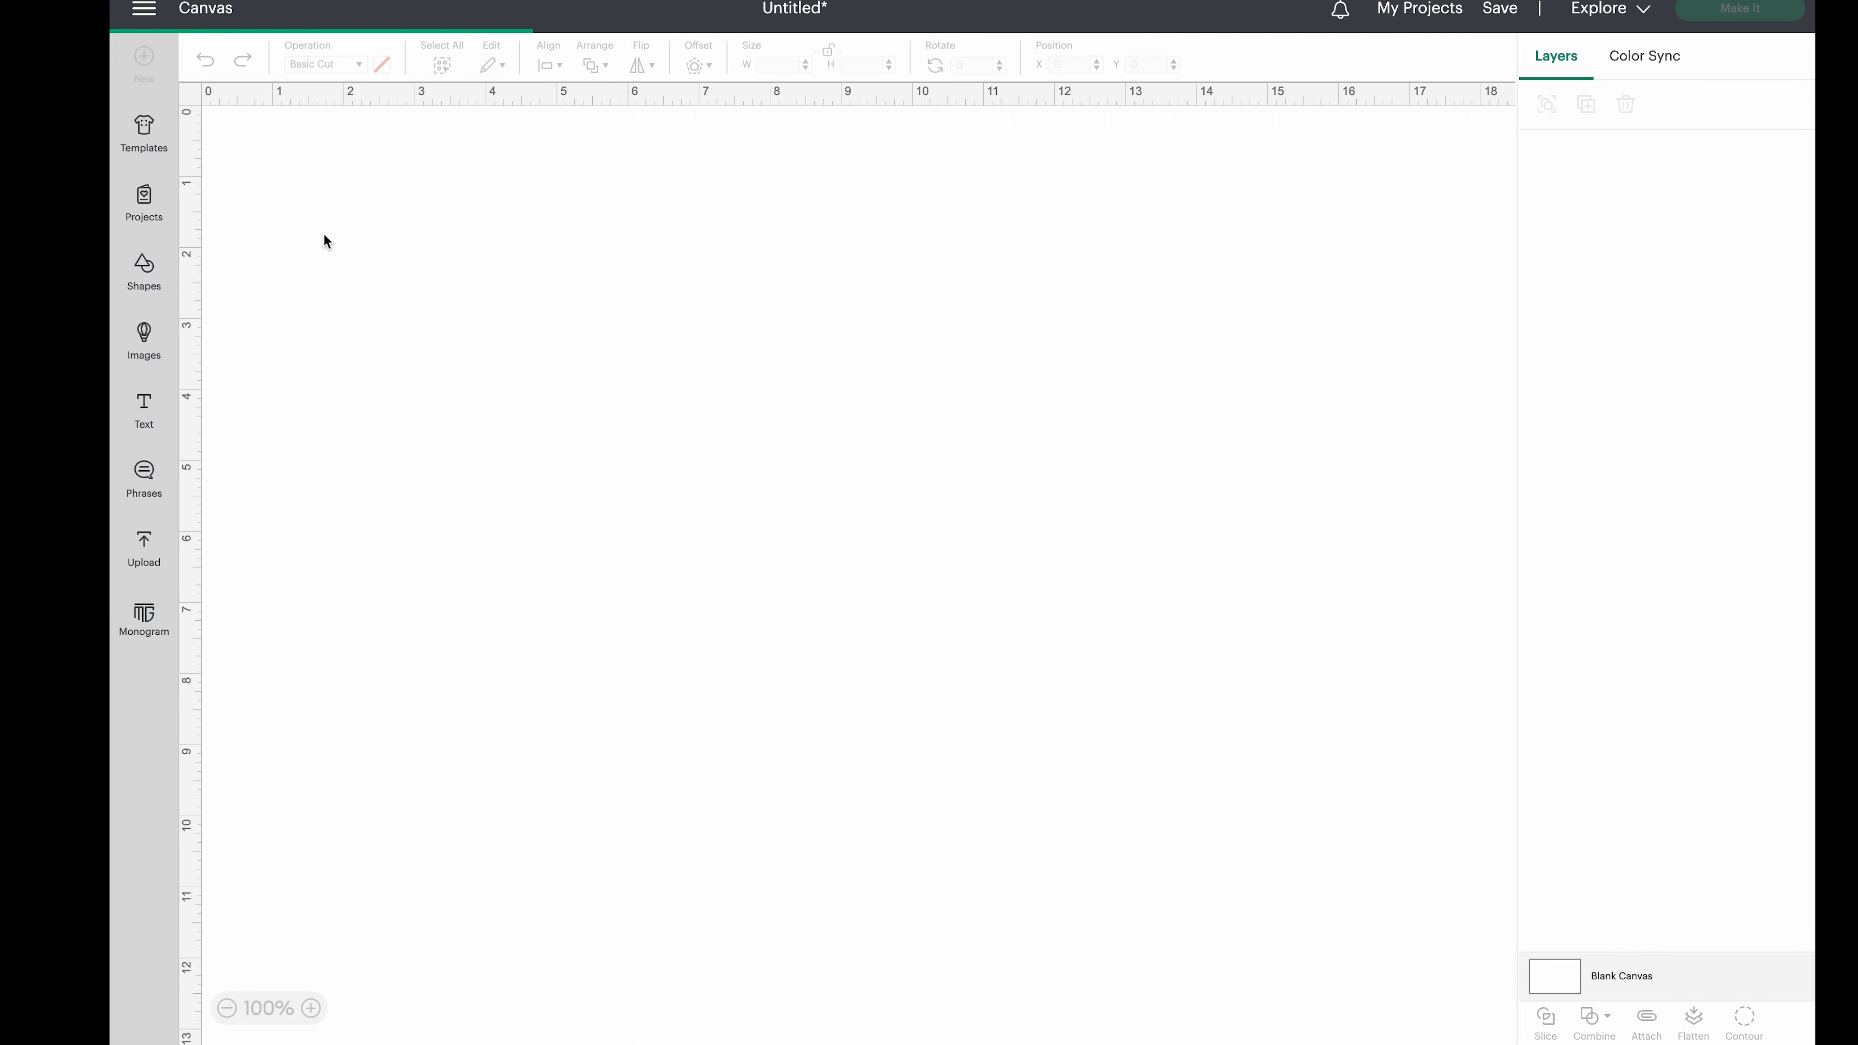
{"action": "left_click", "coordinate": [149, 287]}
{"action": "left_click", "coordinate": [395, 407]}
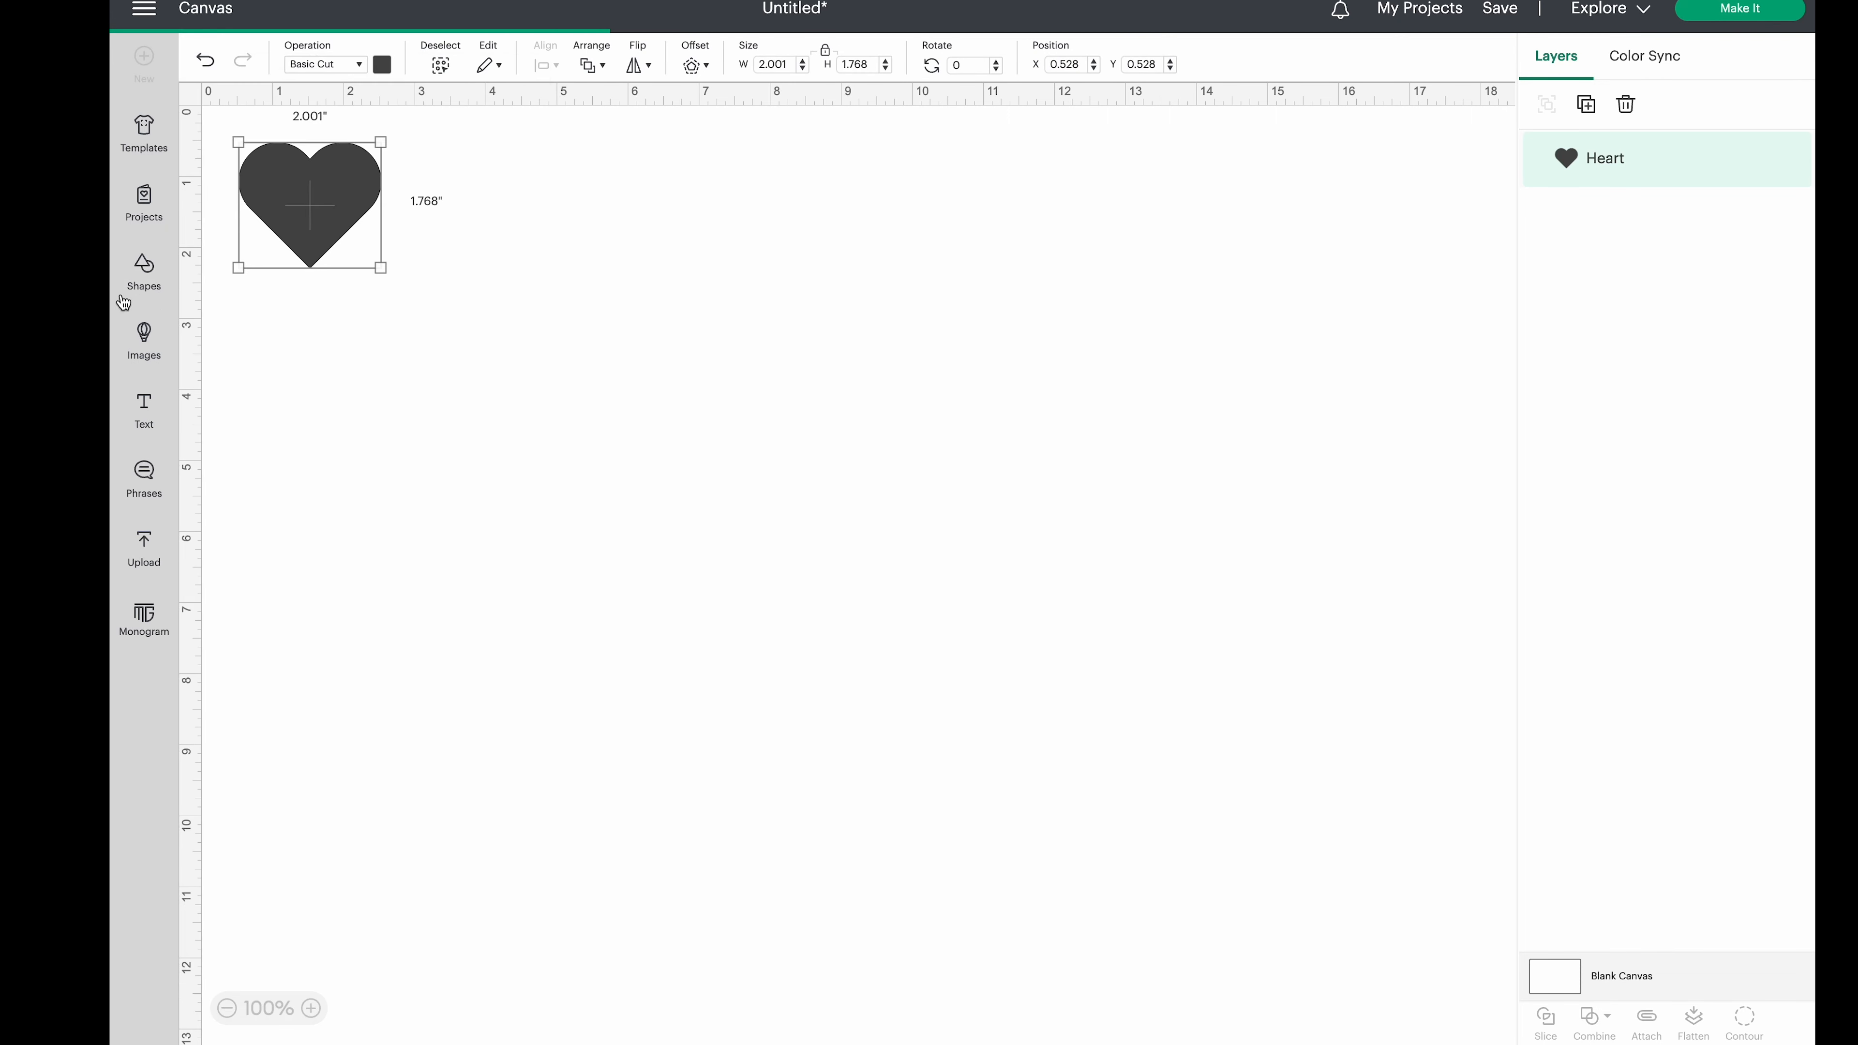
{"action": "left_click", "coordinate": [143, 267]}
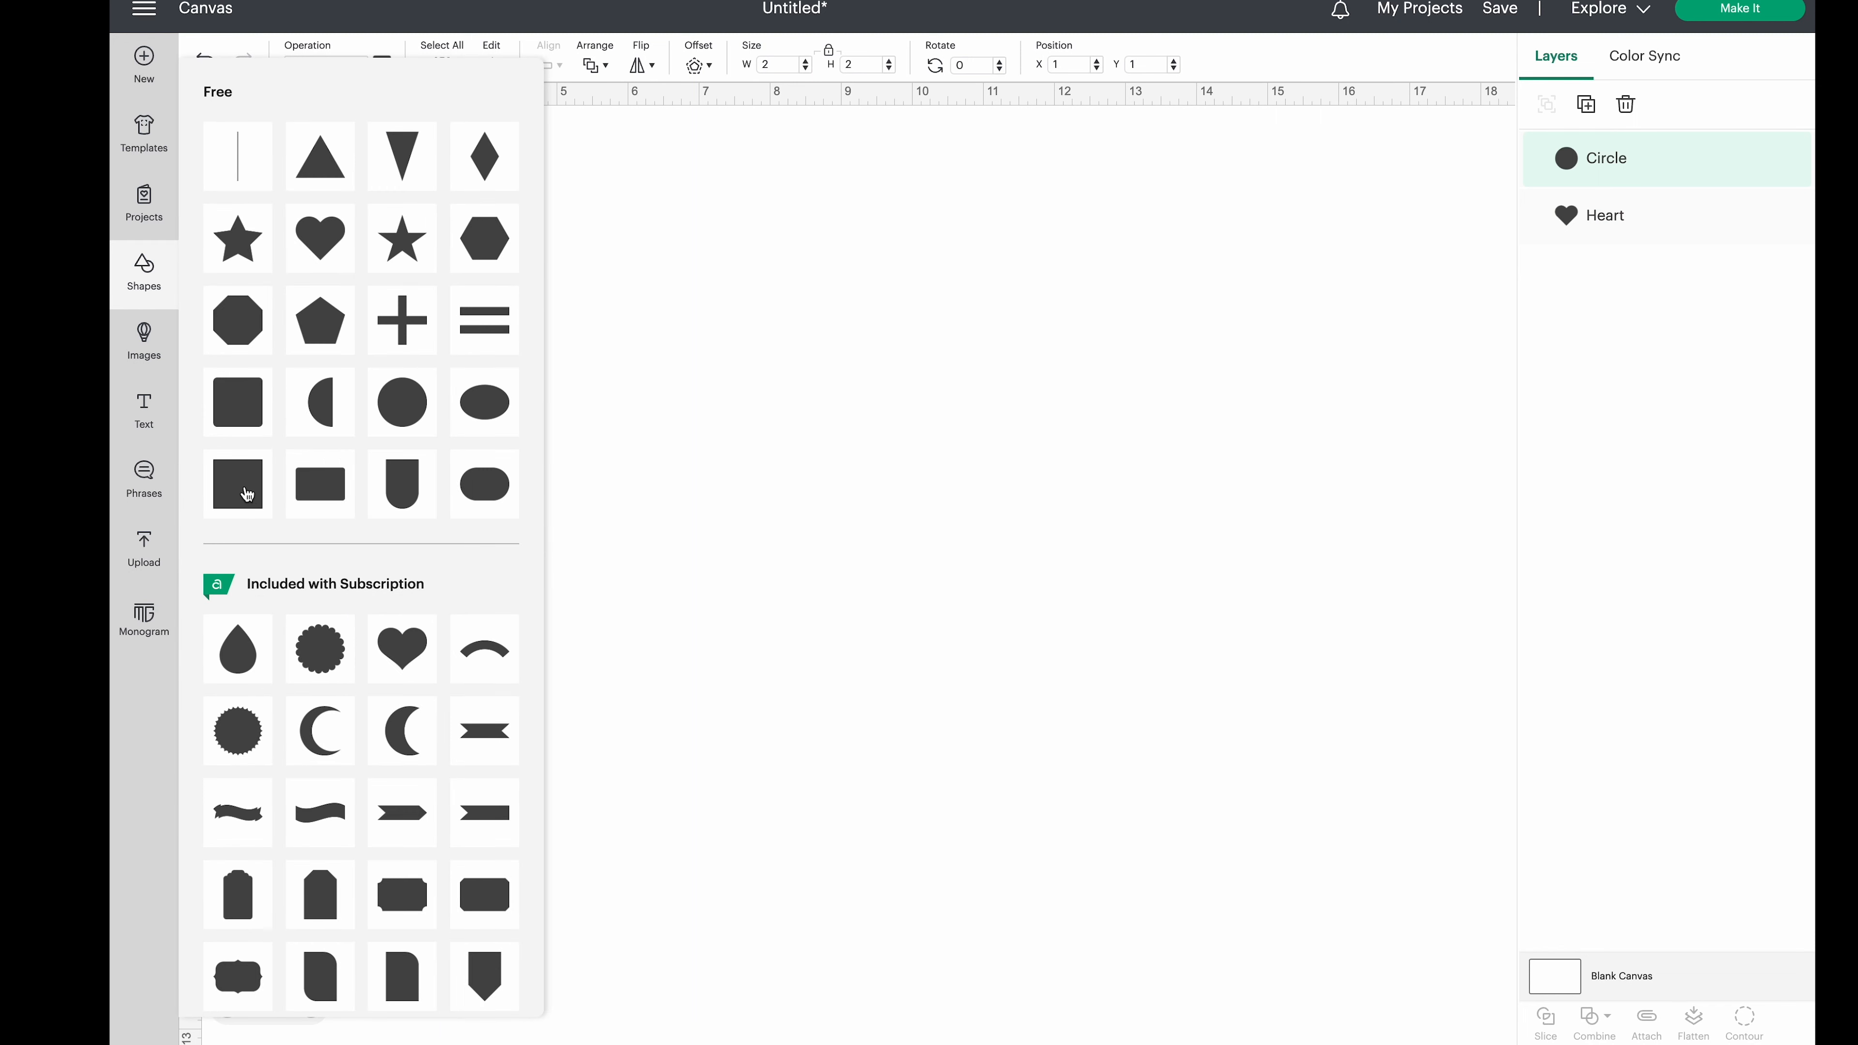
{"action": "left_click", "coordinate": [244, 486]}
Spread the three shapes apart and enlarge them together until each is about 4.5 inches wide
{"action": "left_click_drag", "start_coordinate": [407, 255], "coordinate": [560, 236]}
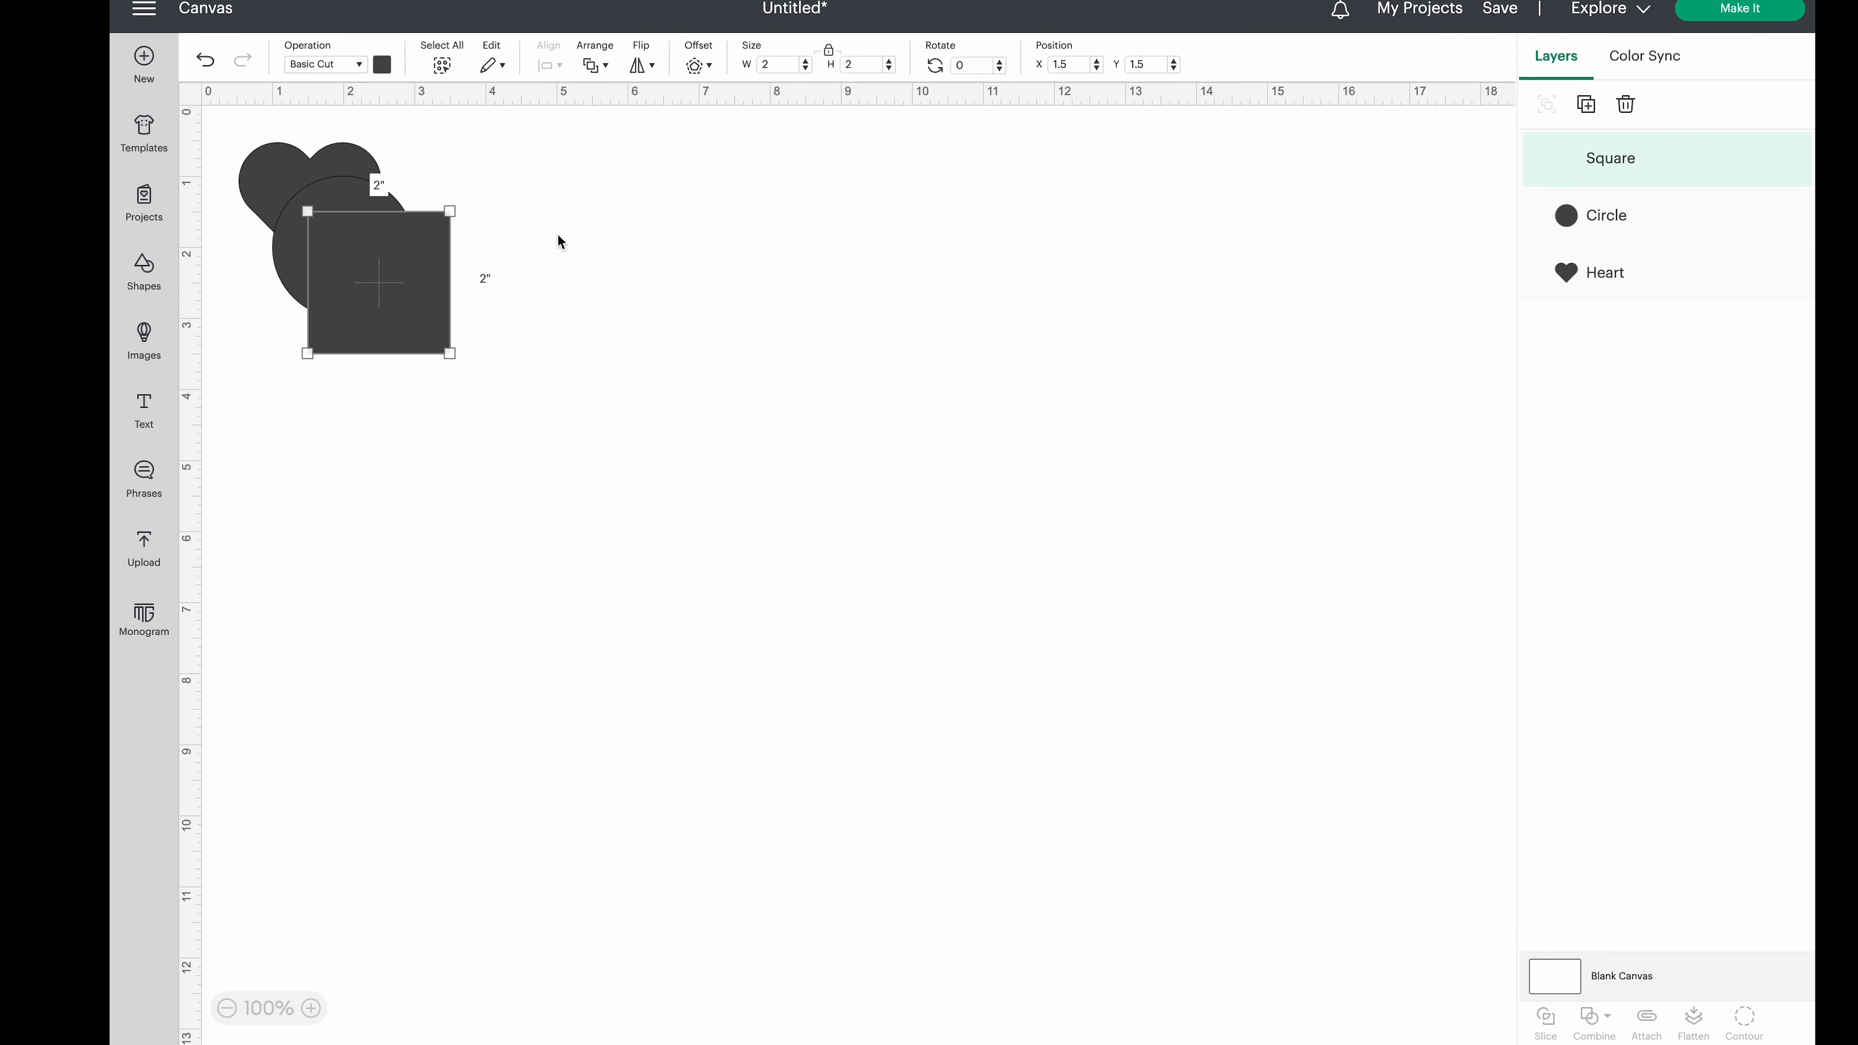
{"action": "left_click_drag", "start_coordinate": [344, 274], "coordinate": [236, 144]}
{"action": "left_click", "coordinate": [357, 285]}
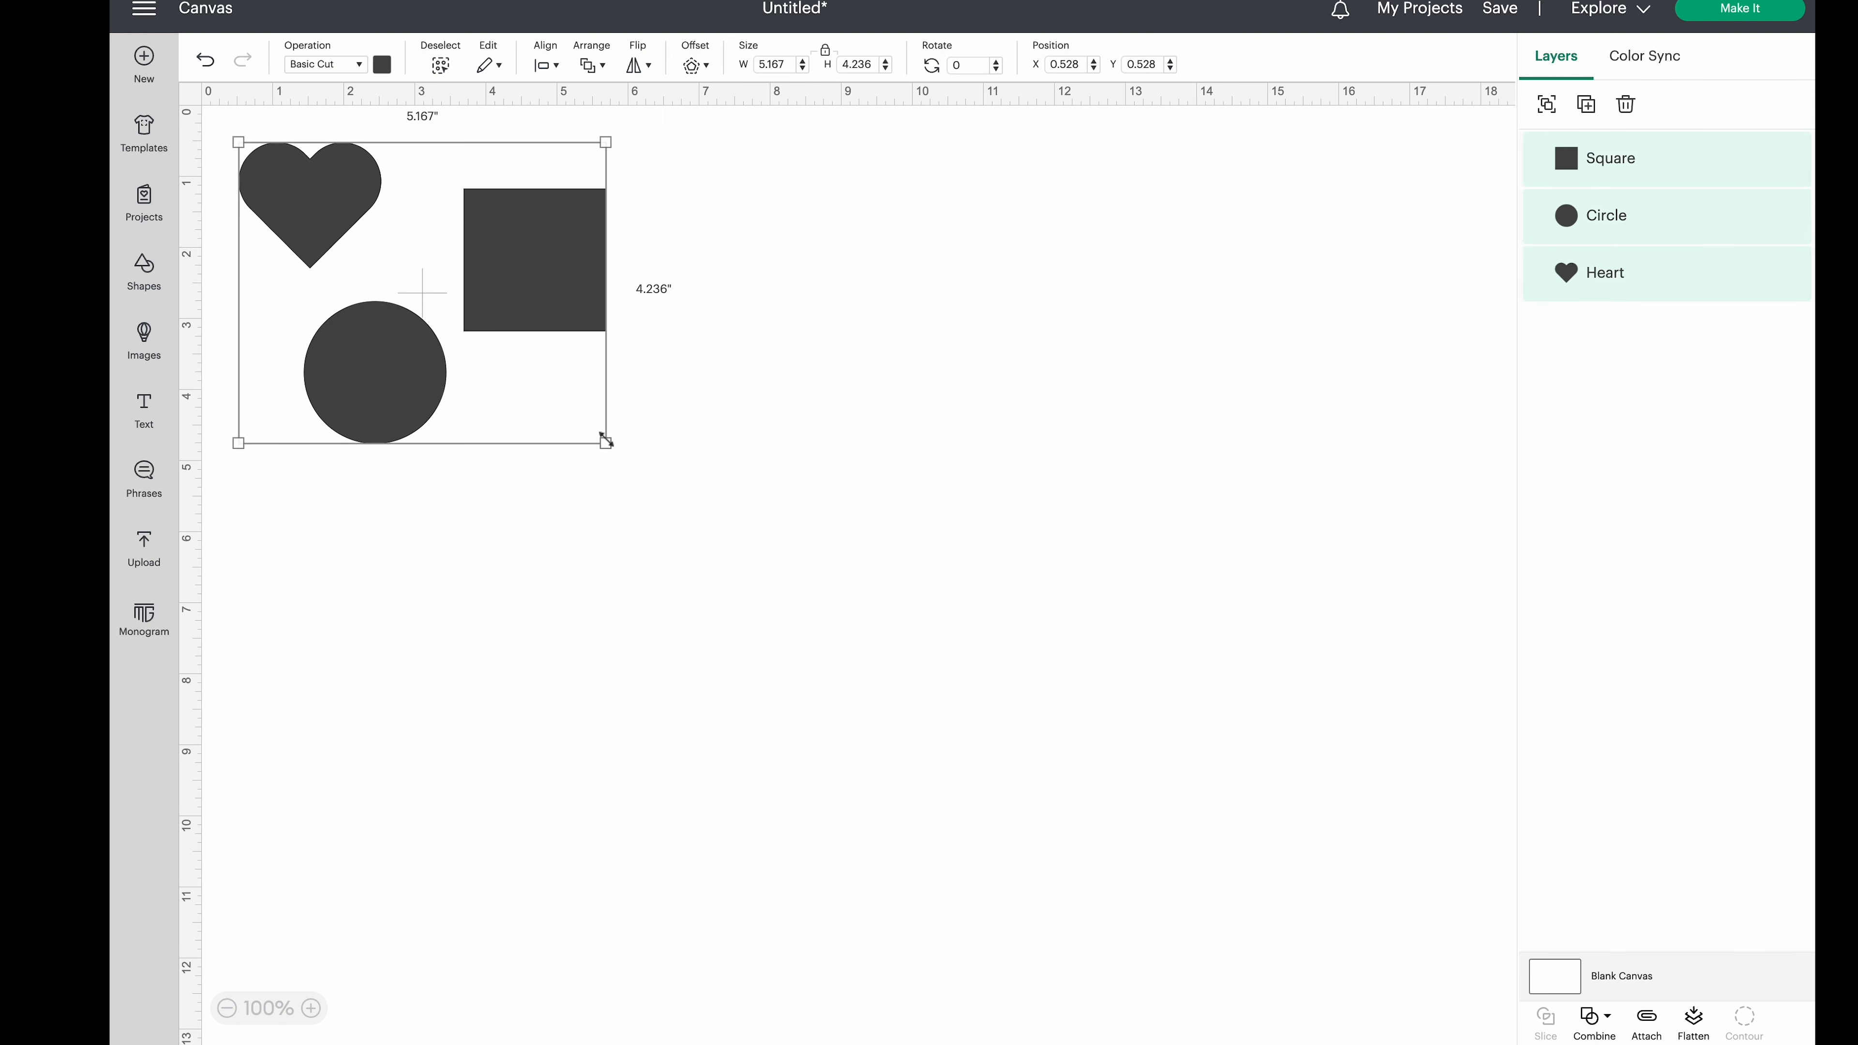
{"action": "left_click_drag", "start_coordinate": [609, 438], "coordinate": [1071, 774]}
{"action": "left_click", "coordinate": [1198, 519]}
Color the heart salmon pink, the square medium purple and the circle bright blue
{"action": "left_click", "coordinate": [379, 252]}
{"action": "left_click", "coordinate": [382, 65]}
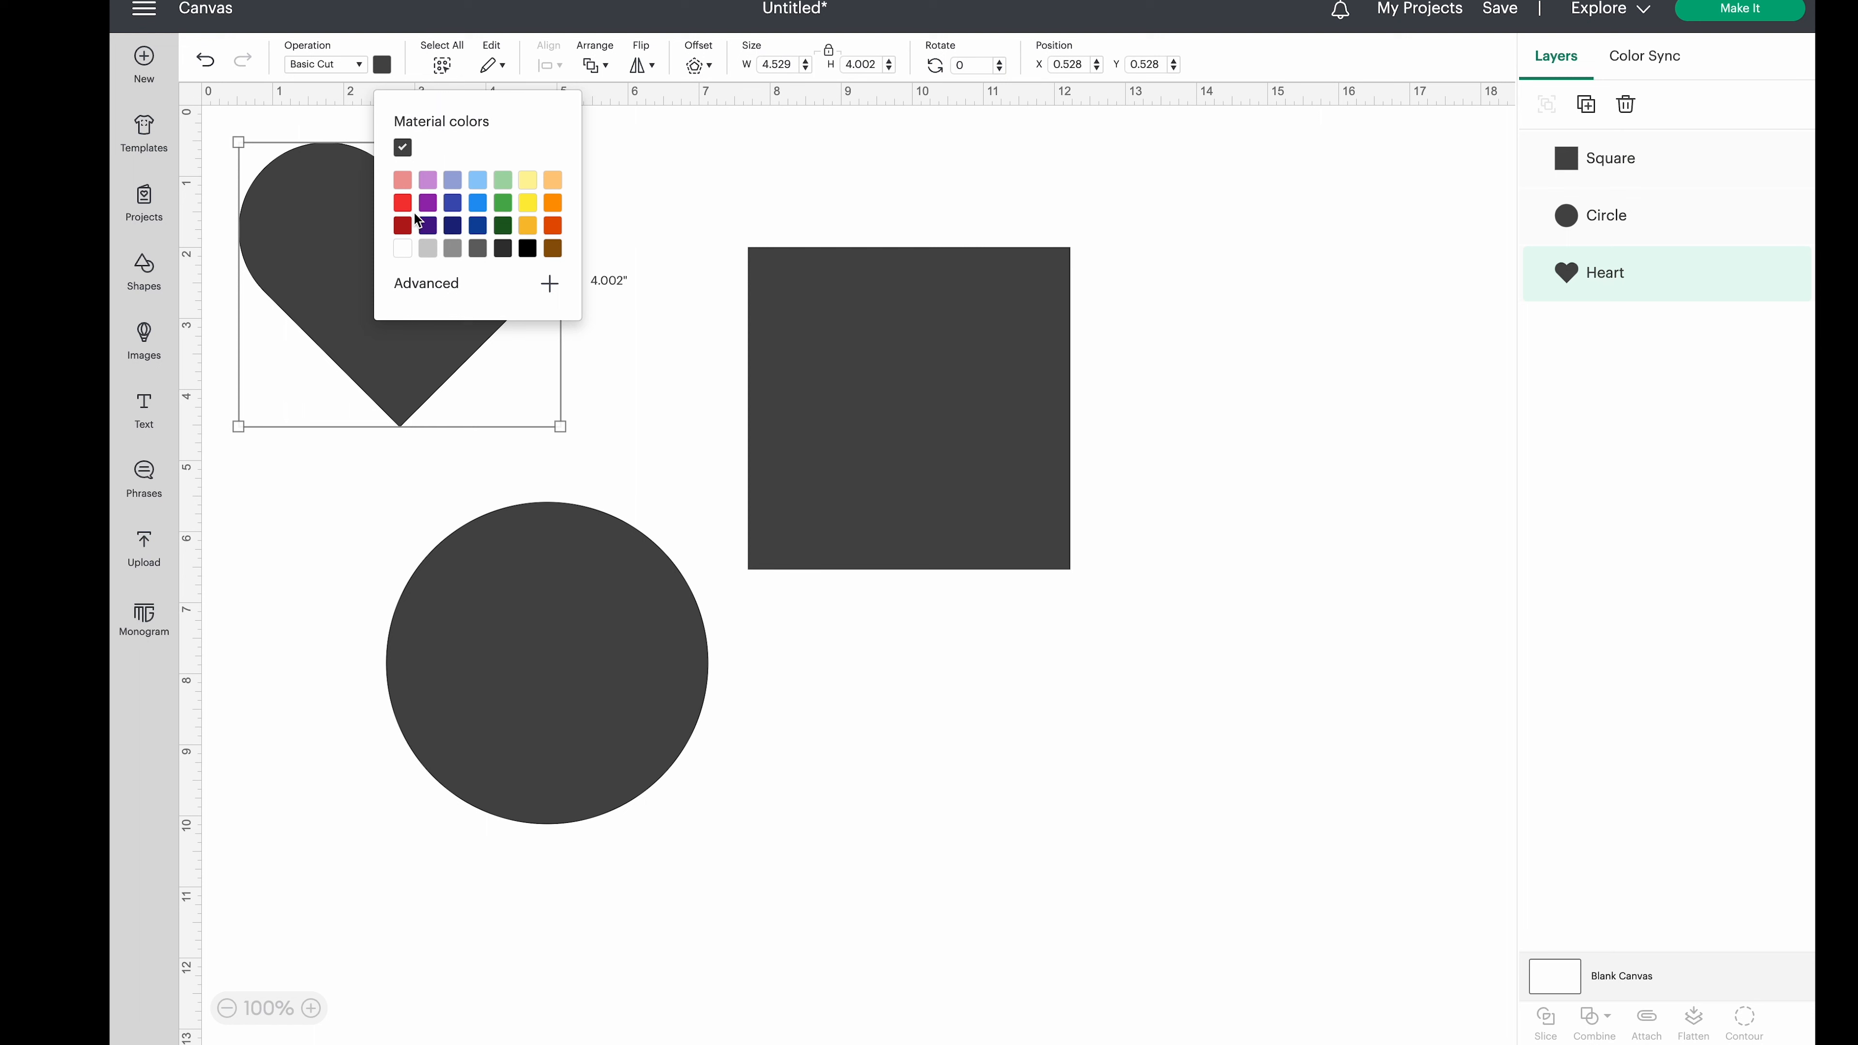
{"action": "left_click", "coordinate": [403, 181]}
{"action": "left_click", "coordinate": [841, 377]}
{"action": "left_click", "coordinate": [380, 68]}
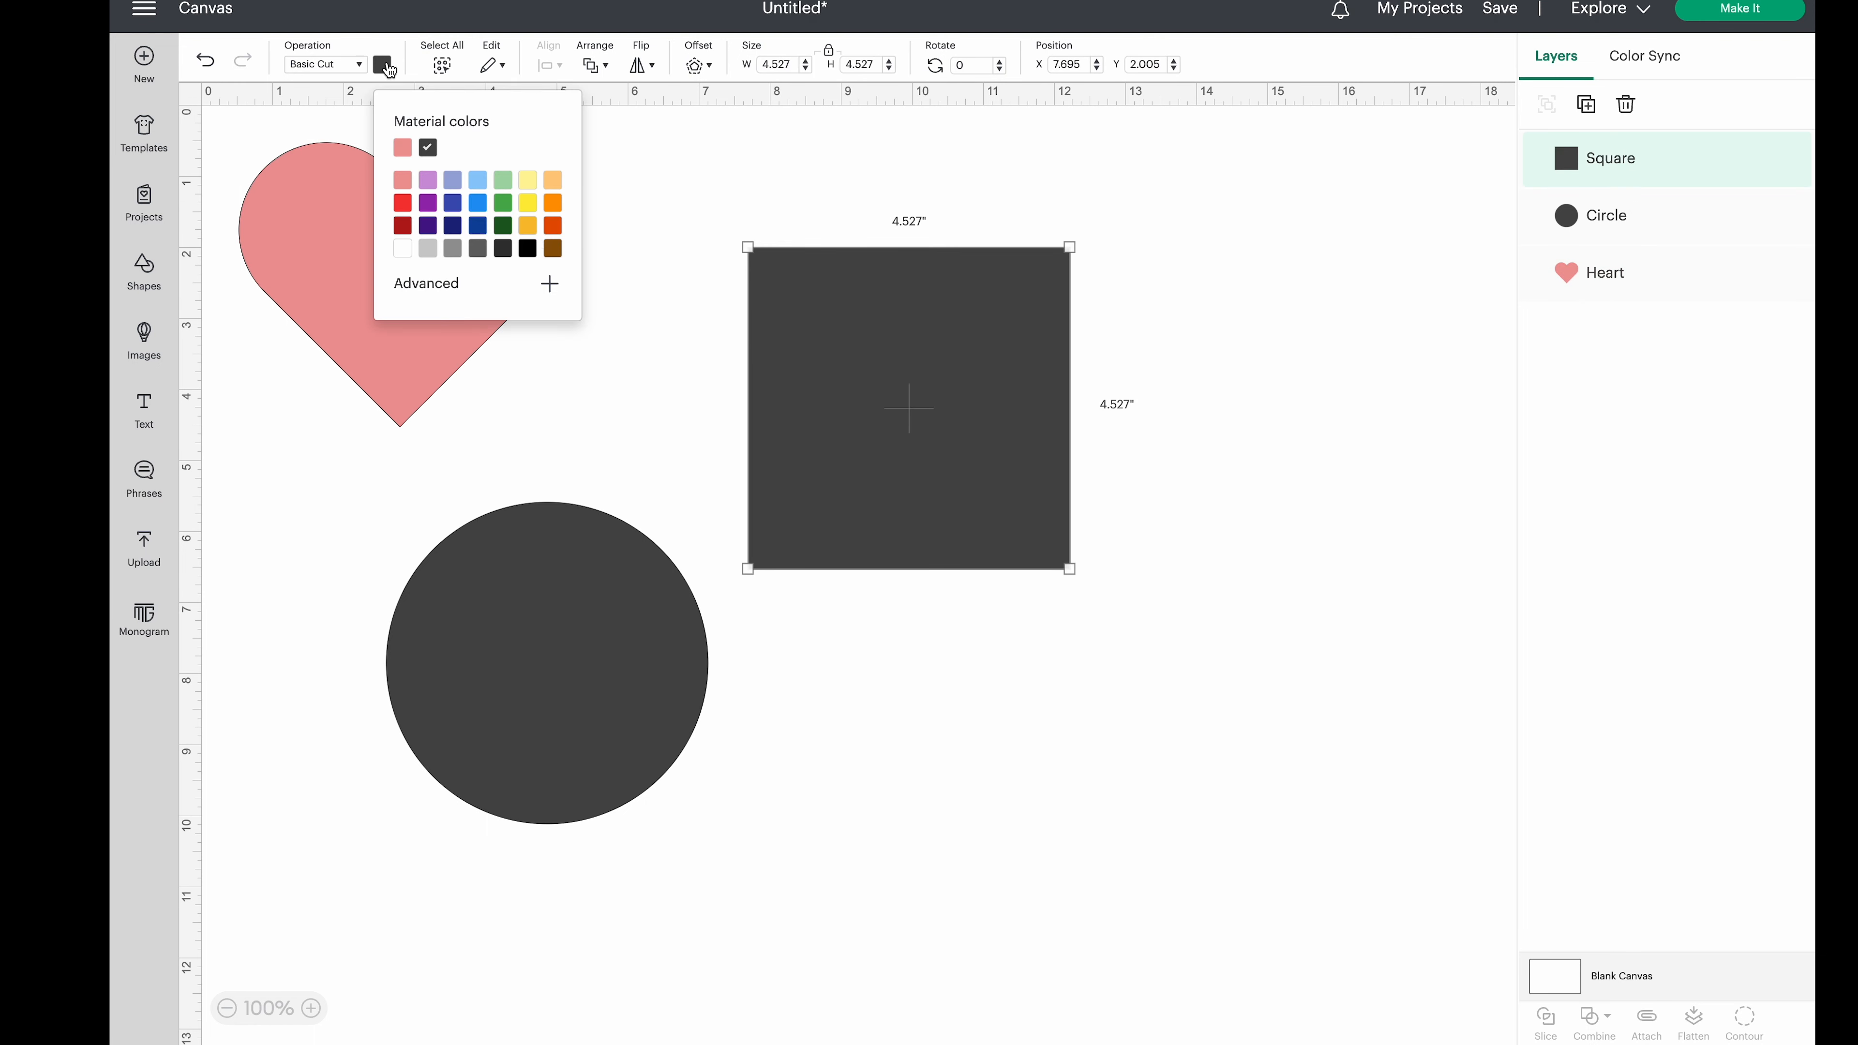
{"action": "left_click", "coordinate": [428, 202]}
{"action": "left_click", "coordinate": [585, 611]}
{"action": "left_click", "coordinate": [386, 67]}
{"action": "left_click", "coordinate": [478, 202]}
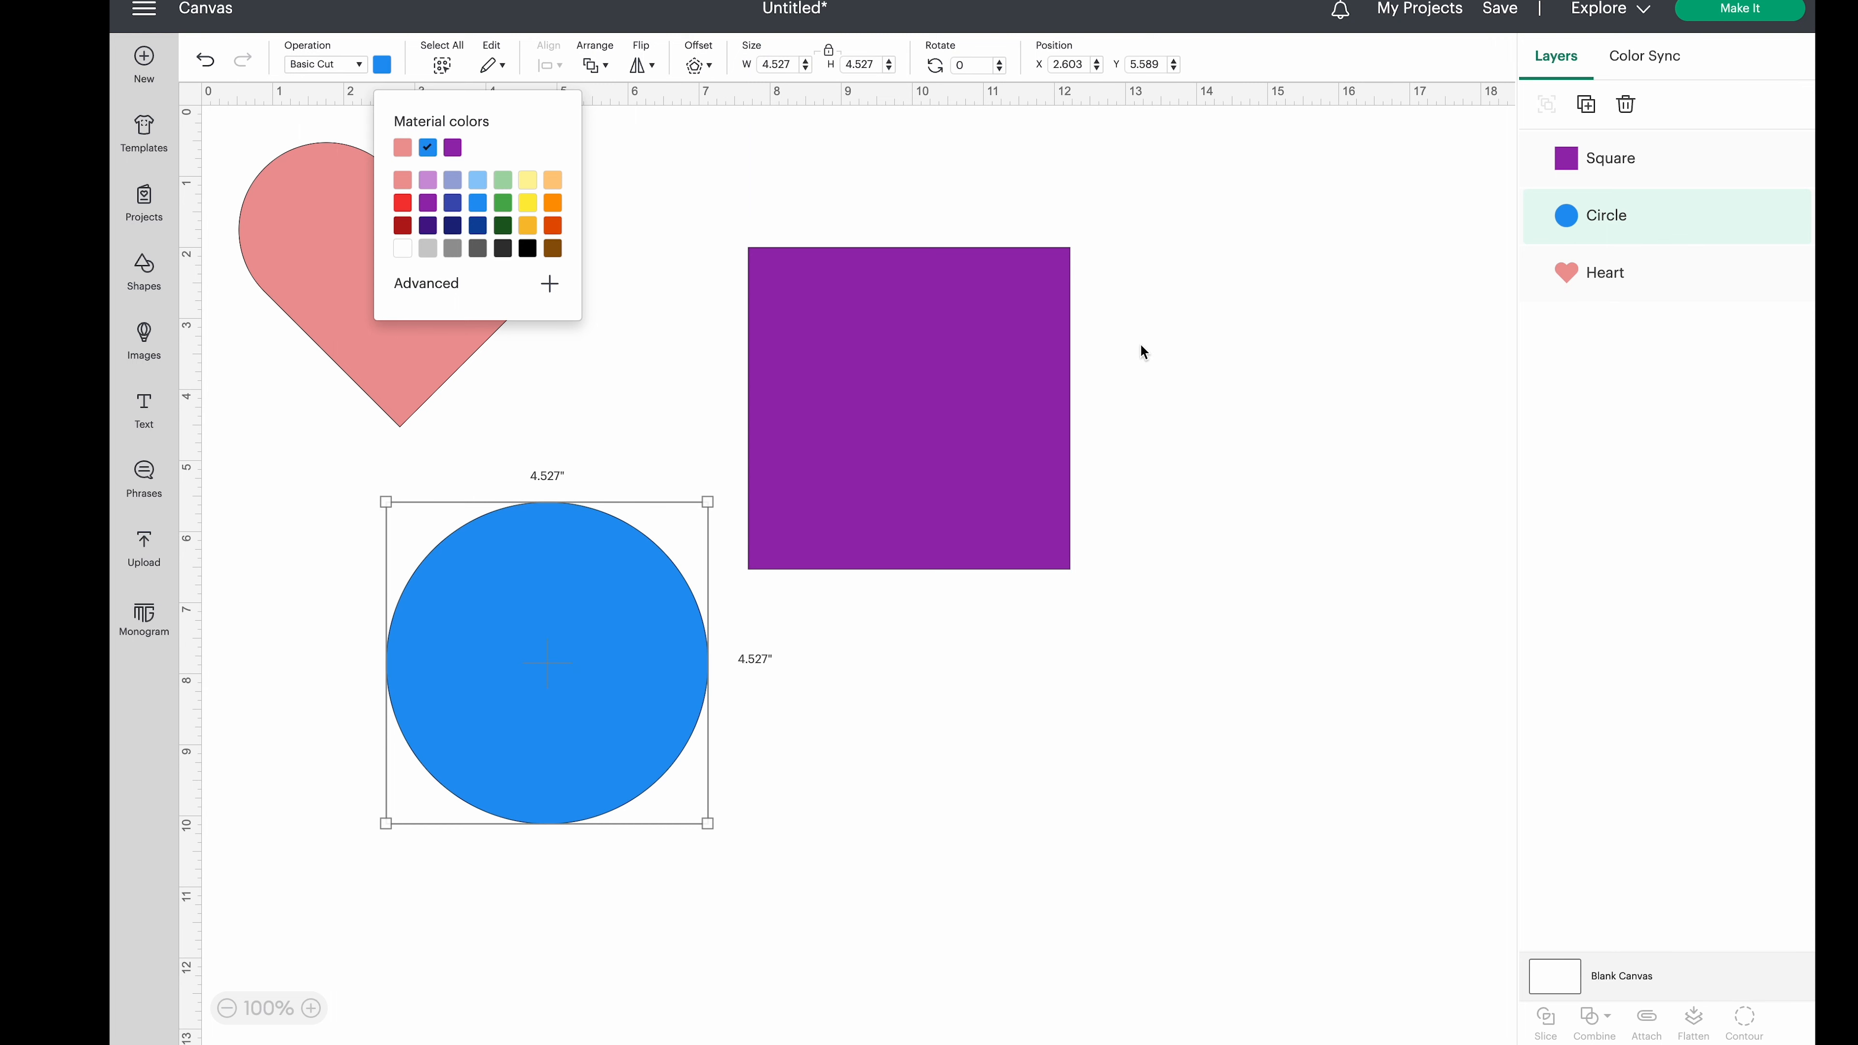
{"action": "left_click", "coordinate": [1134, 345]}
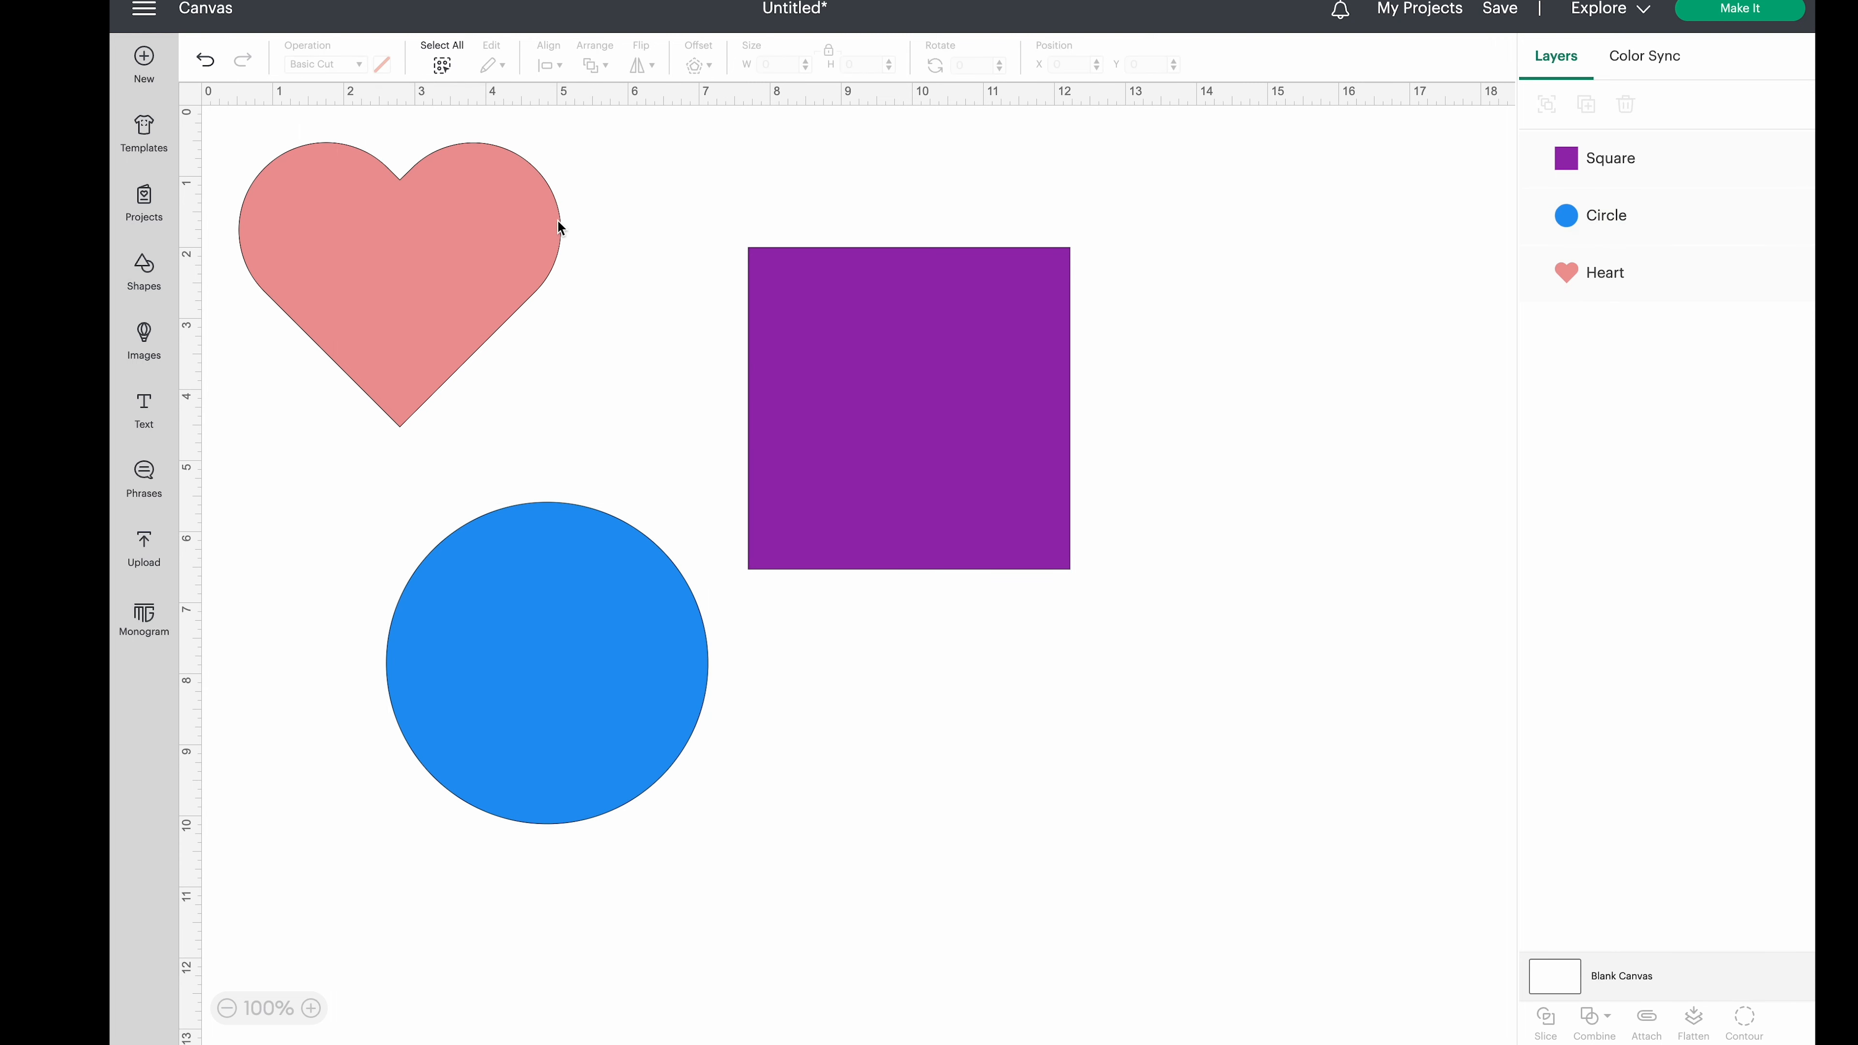
Nudge the heart toward the square and select these two shapes together with a selection box
{"action": "left_click_drag", "start_coordinate": [509, 284], "coordinate": [572, 303]}
{"action": "left_click", "coordinate": [1240, 723]}
{"action": "left_click", "coordinate": [778, 351]}
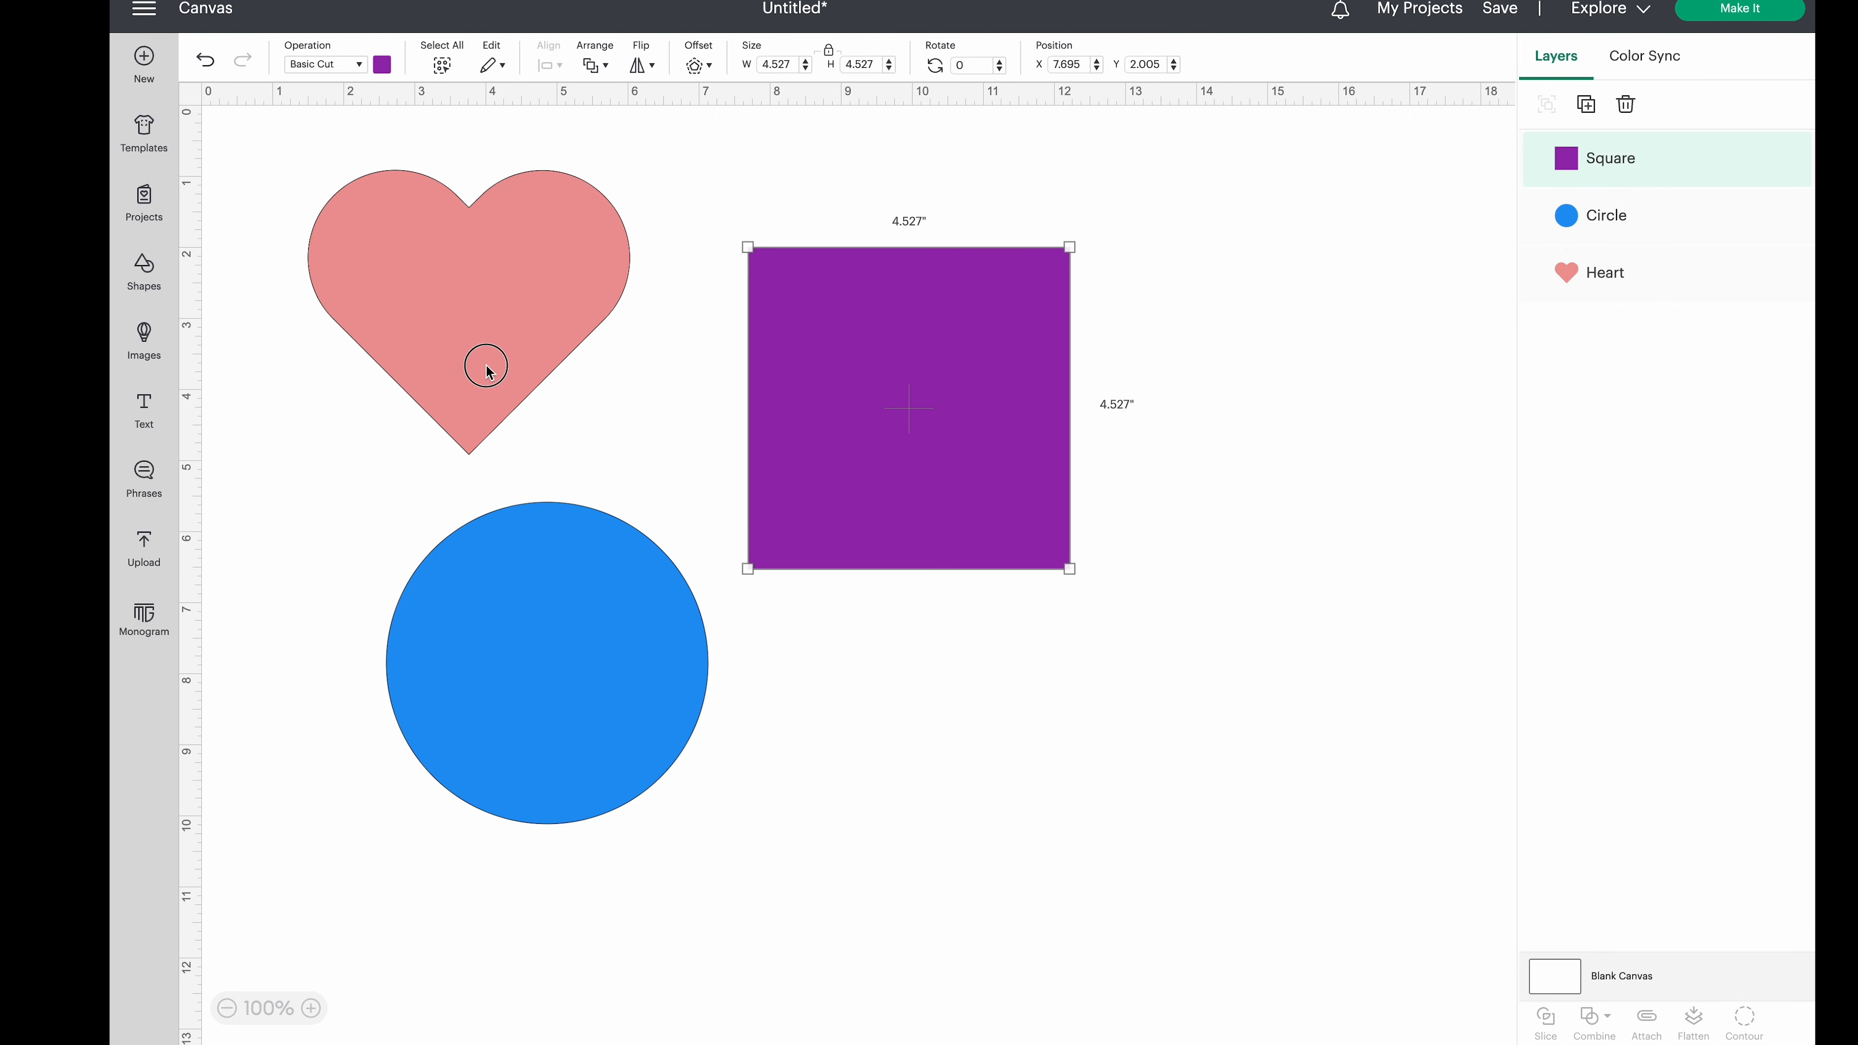
{"action": "left_click", "coordinate": [376, 308]}
{"action": "left_click_drag", "start_coordinate": [283, 249], "coordinate": [983, 340]}
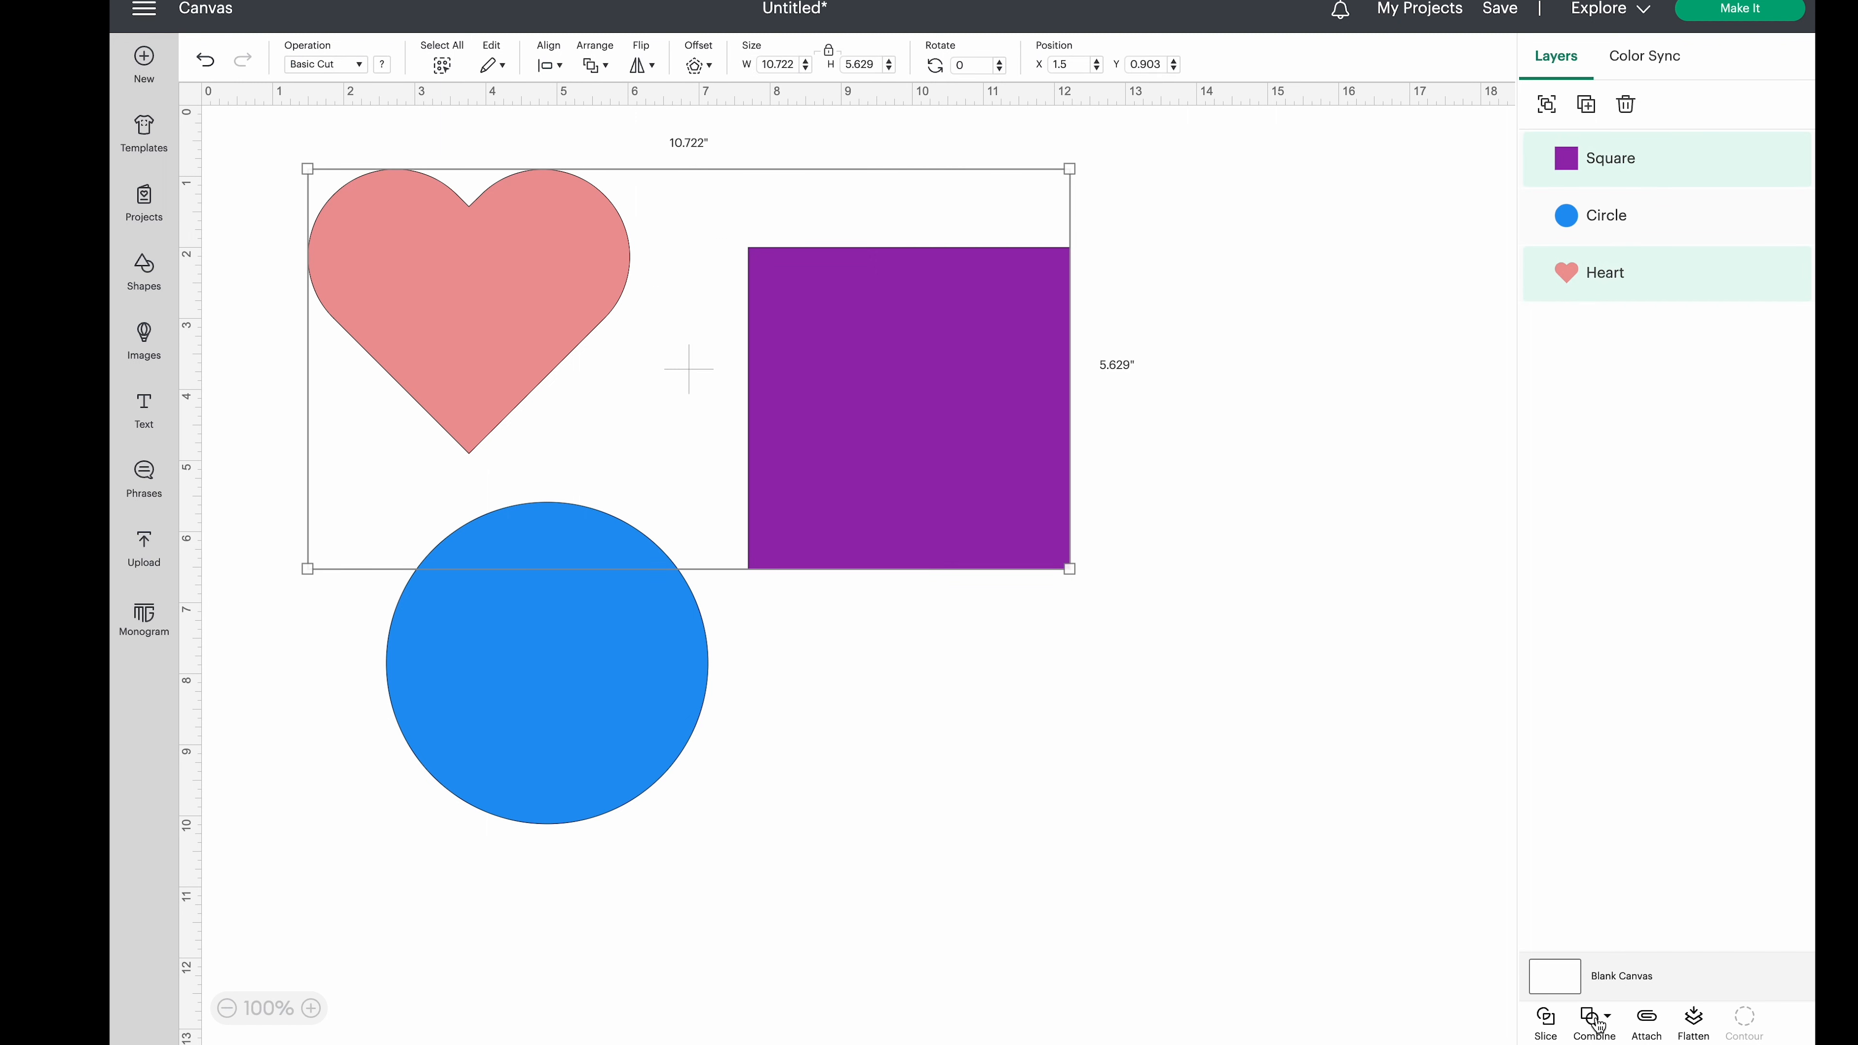
{"action": "left_click", "coordinate": [1277, 485]}
{"action": "left_click_drag", "start_coordinate": [257, 137], "coordinate": [1032, 443]}
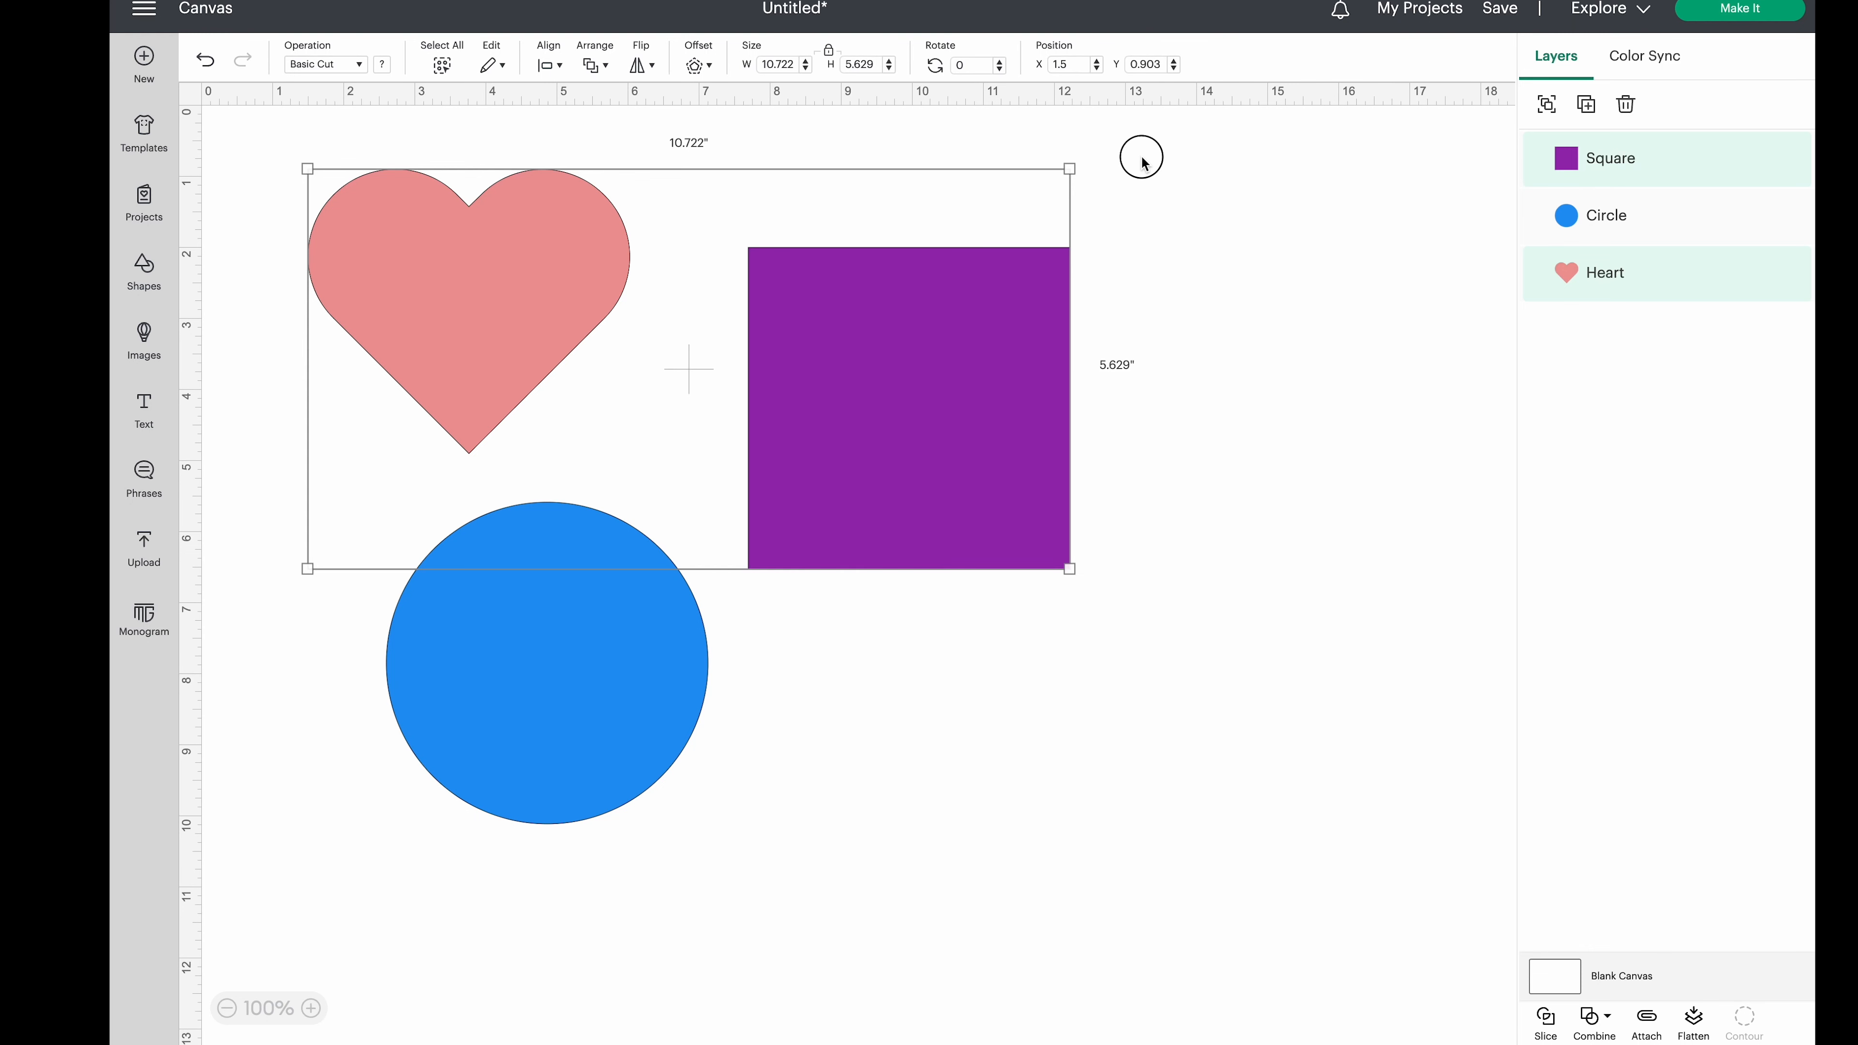
Build a selection one shape at a time from the heart, square and circle, and clear it
{"action": "left_click", "coordinate": [1145, 163]}
{"action": "left_click", "coordinate": [551, 237]}
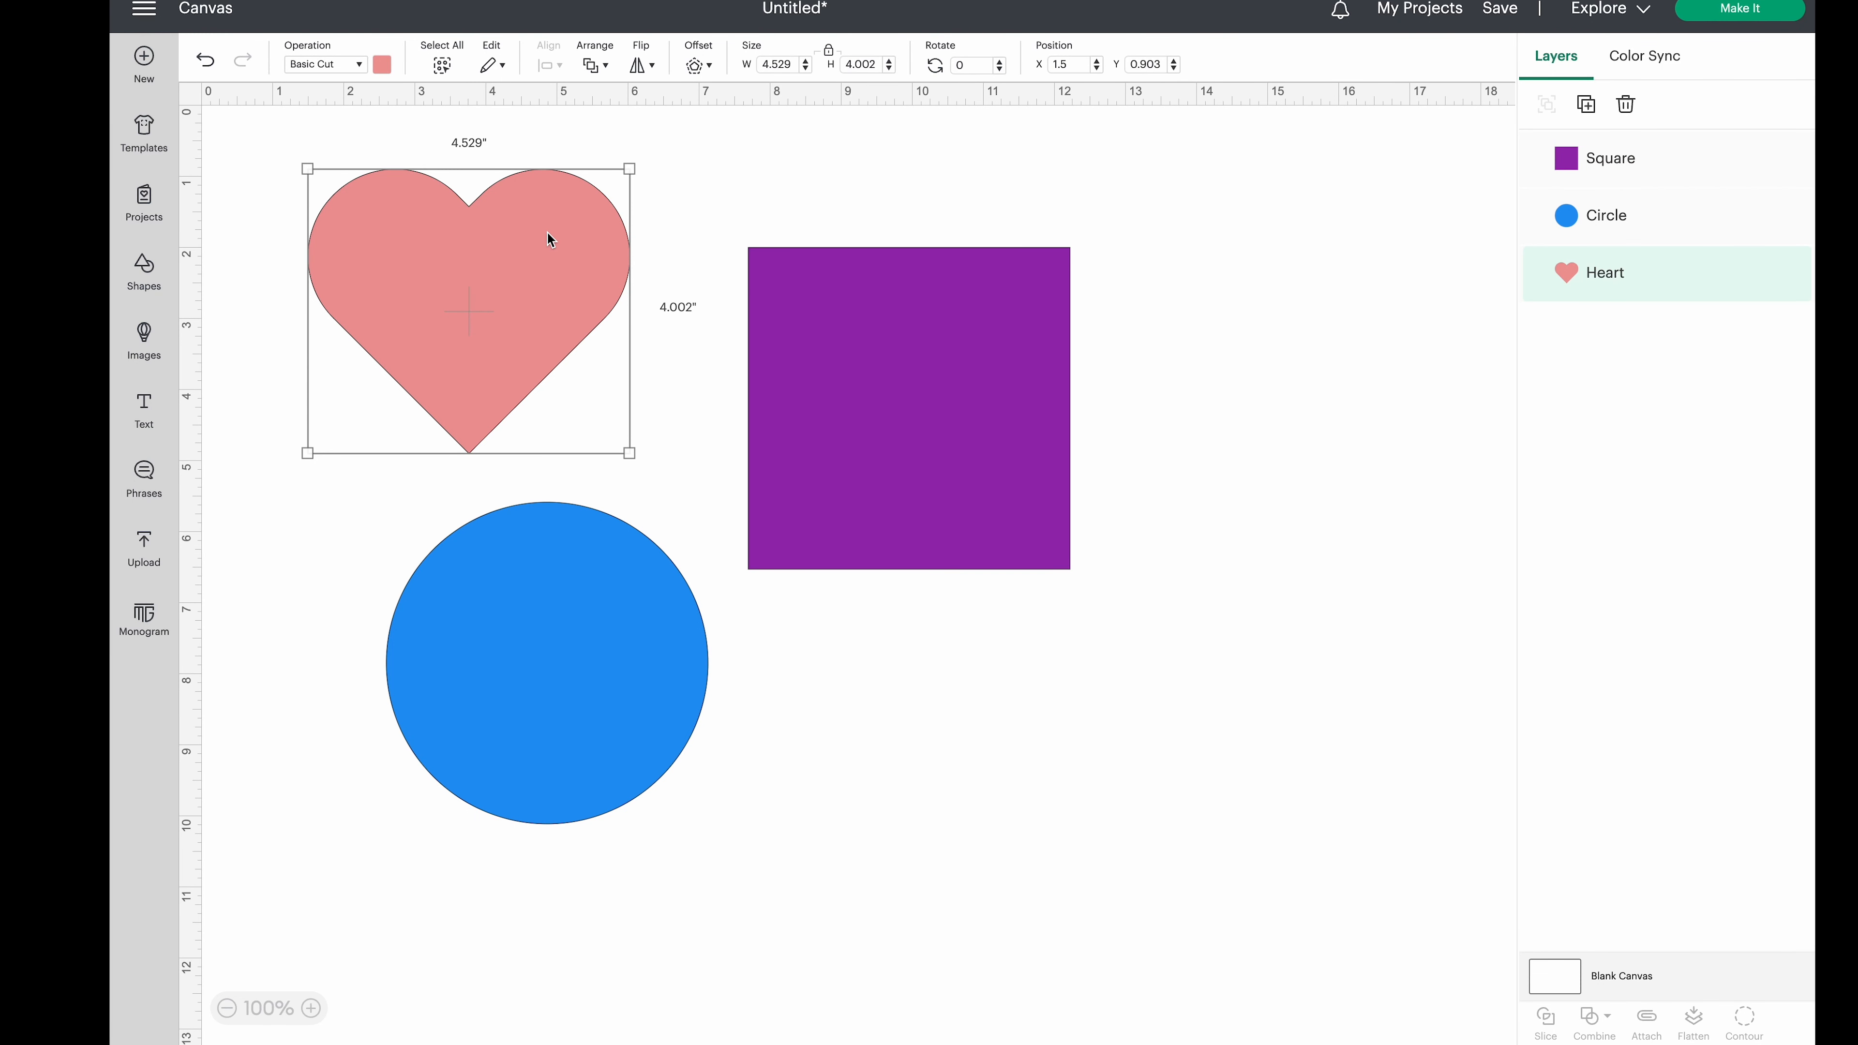
{"action": "left_click", "coordinate": [923, 420], "text": "shift"}
{"action": "left_click", "coordinate": [660, 653], "text": "shift"}
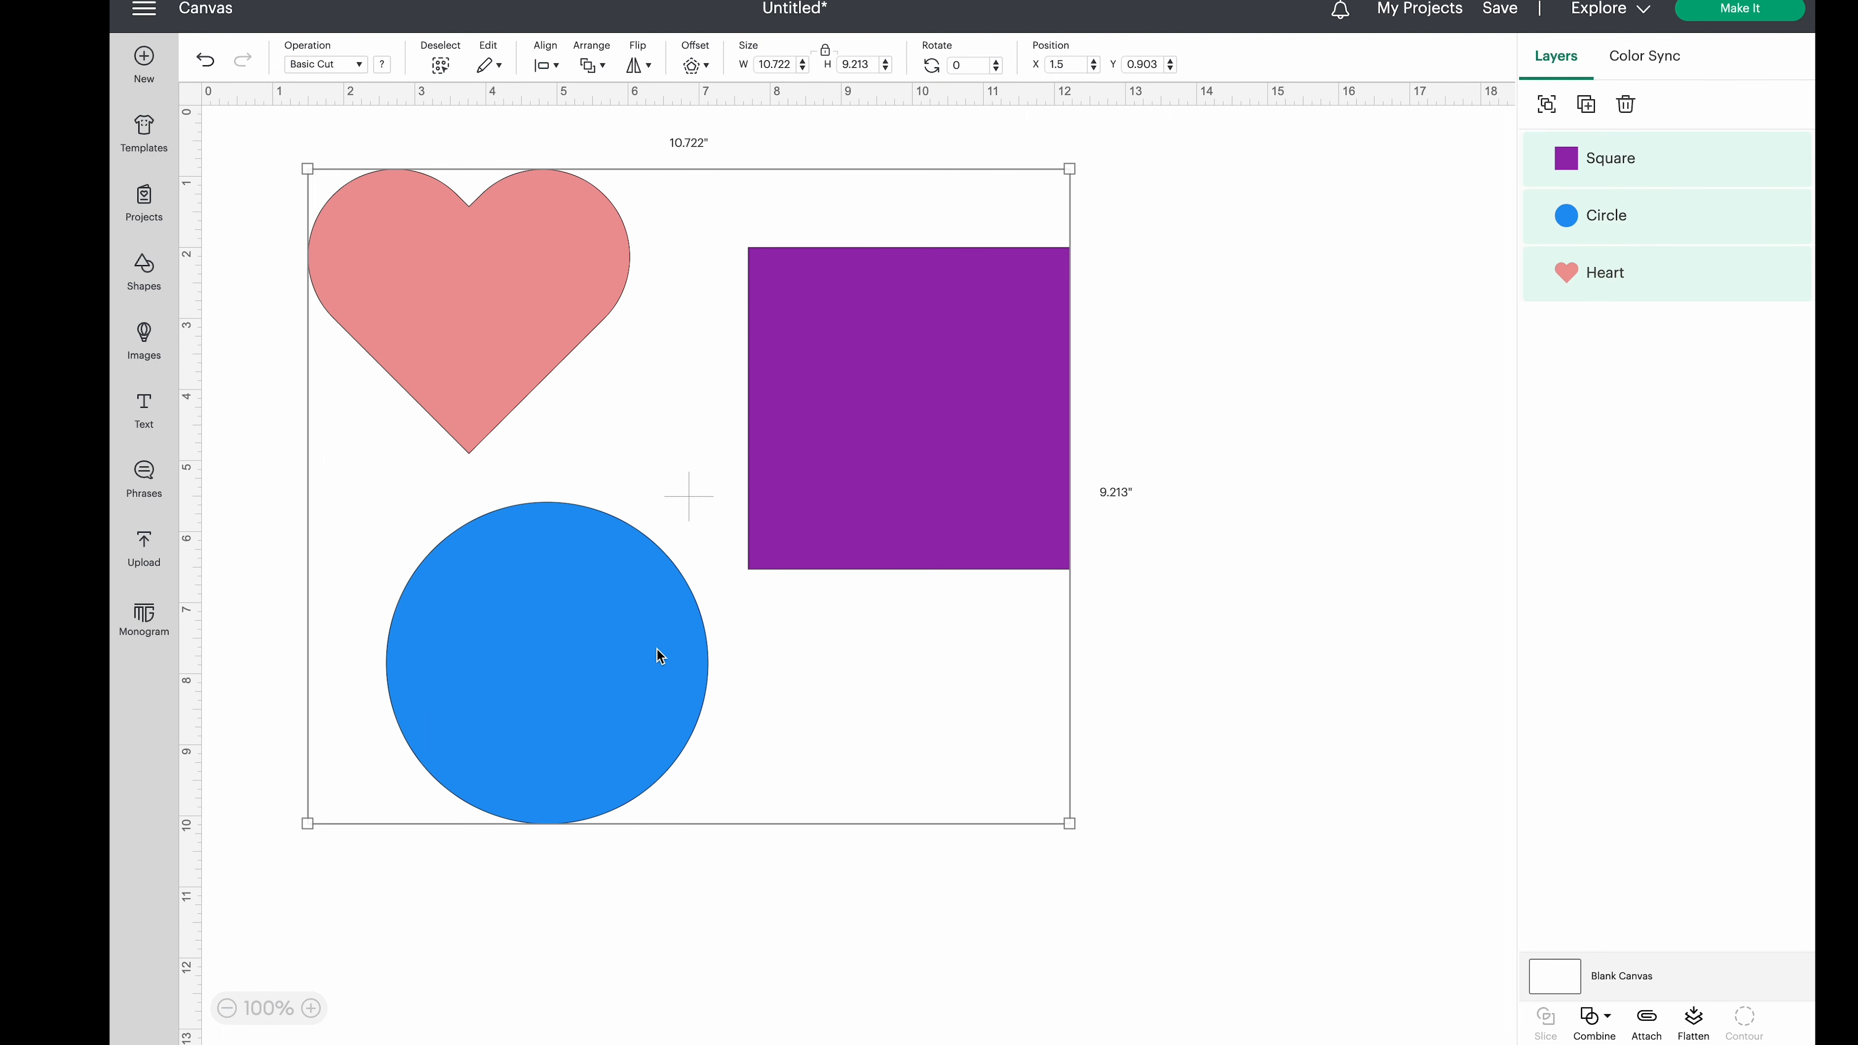
{"action": "left_click", "coordinate": [1204, 384]}
Arrange the shapes in an overlapping row: square first, heart in the middle and circle last
{"action": "left_click_drag", "start_coordinate": [453, 314], "coordinate": [1298, 400]}
{"action": "left_click_drag", "start_coordinate": [922, 446], "coordinate": [543, 370]}
{"action": "left_click_drag", "start_coordinate": [1150, 360], "coordinate": [674, 267]}
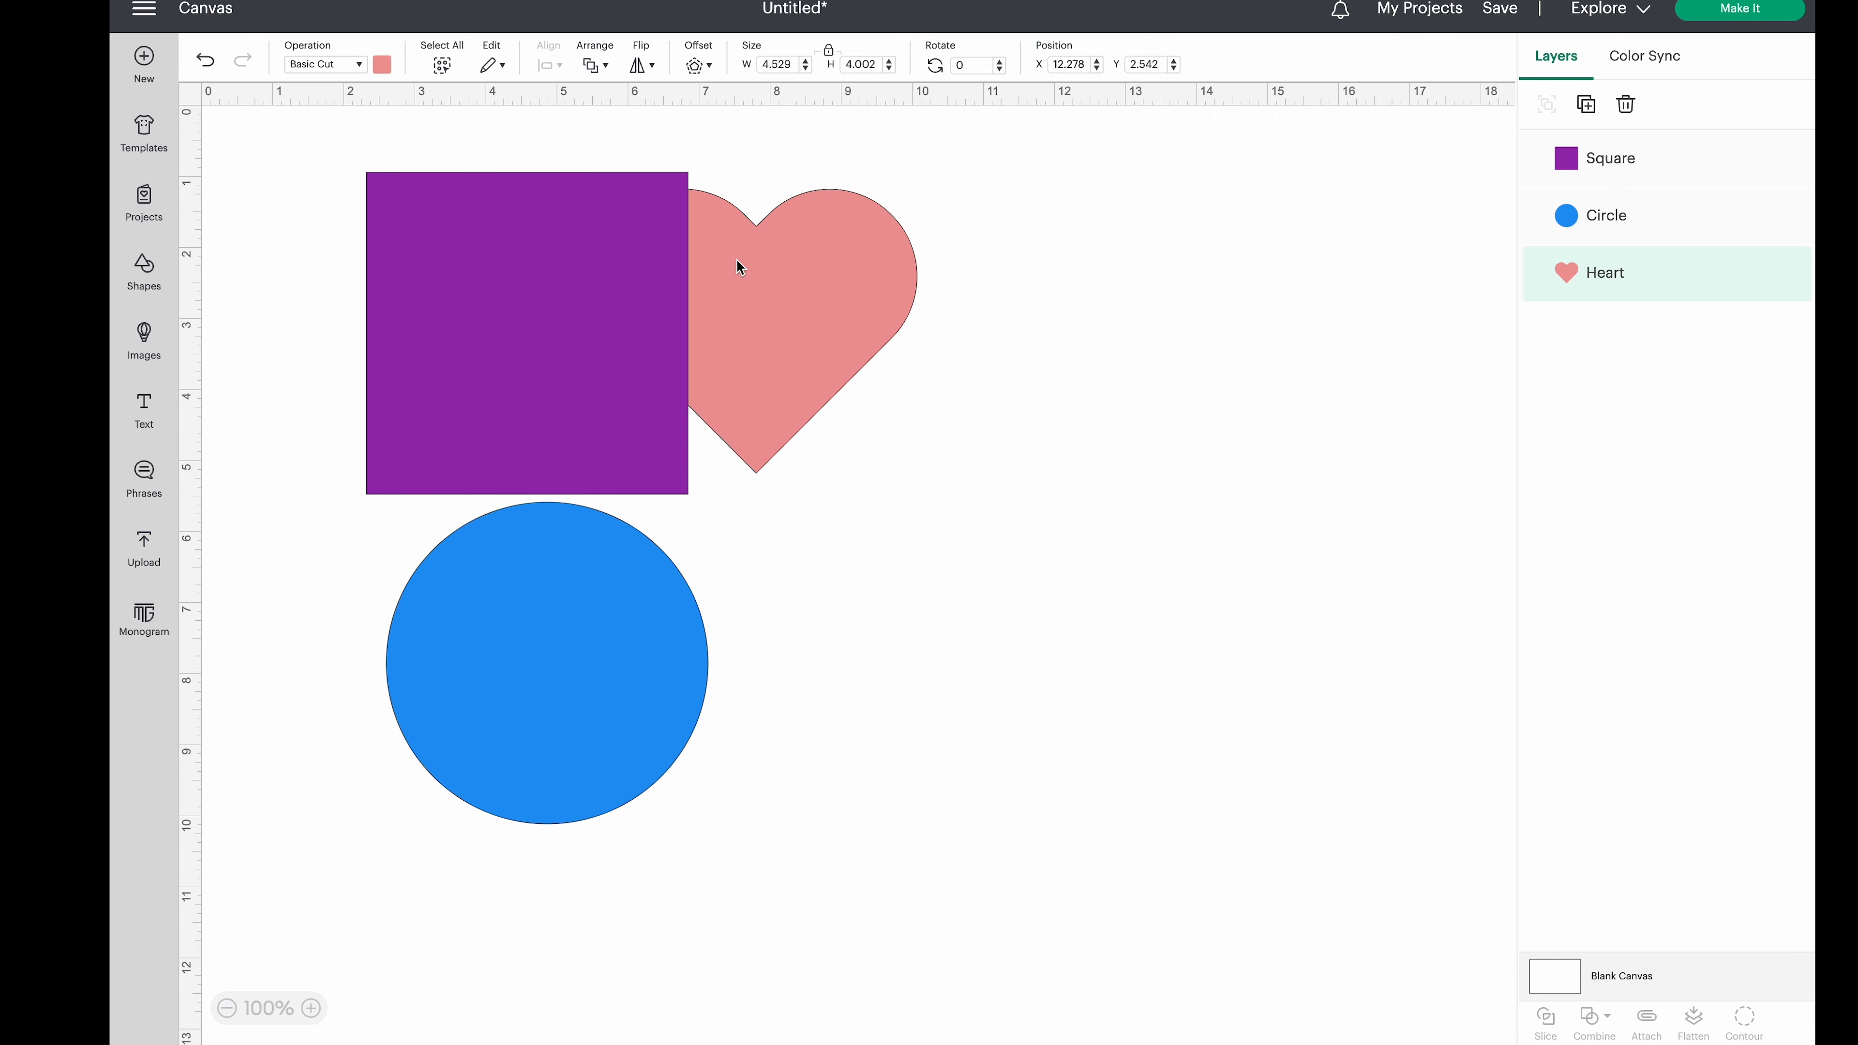
{"action": "left_click_drag", "start_coordinate": [650, 637], "coordinate": [1097, 316]}
{"action": "left_click", "coordinate": [1338, 350]}
Select all three shapes and then only the heart and circle to compare the availability of Slice
{"action": "left_click_drag", "start_coordinate": [1315, 358], "coordinate": [377, 234]}
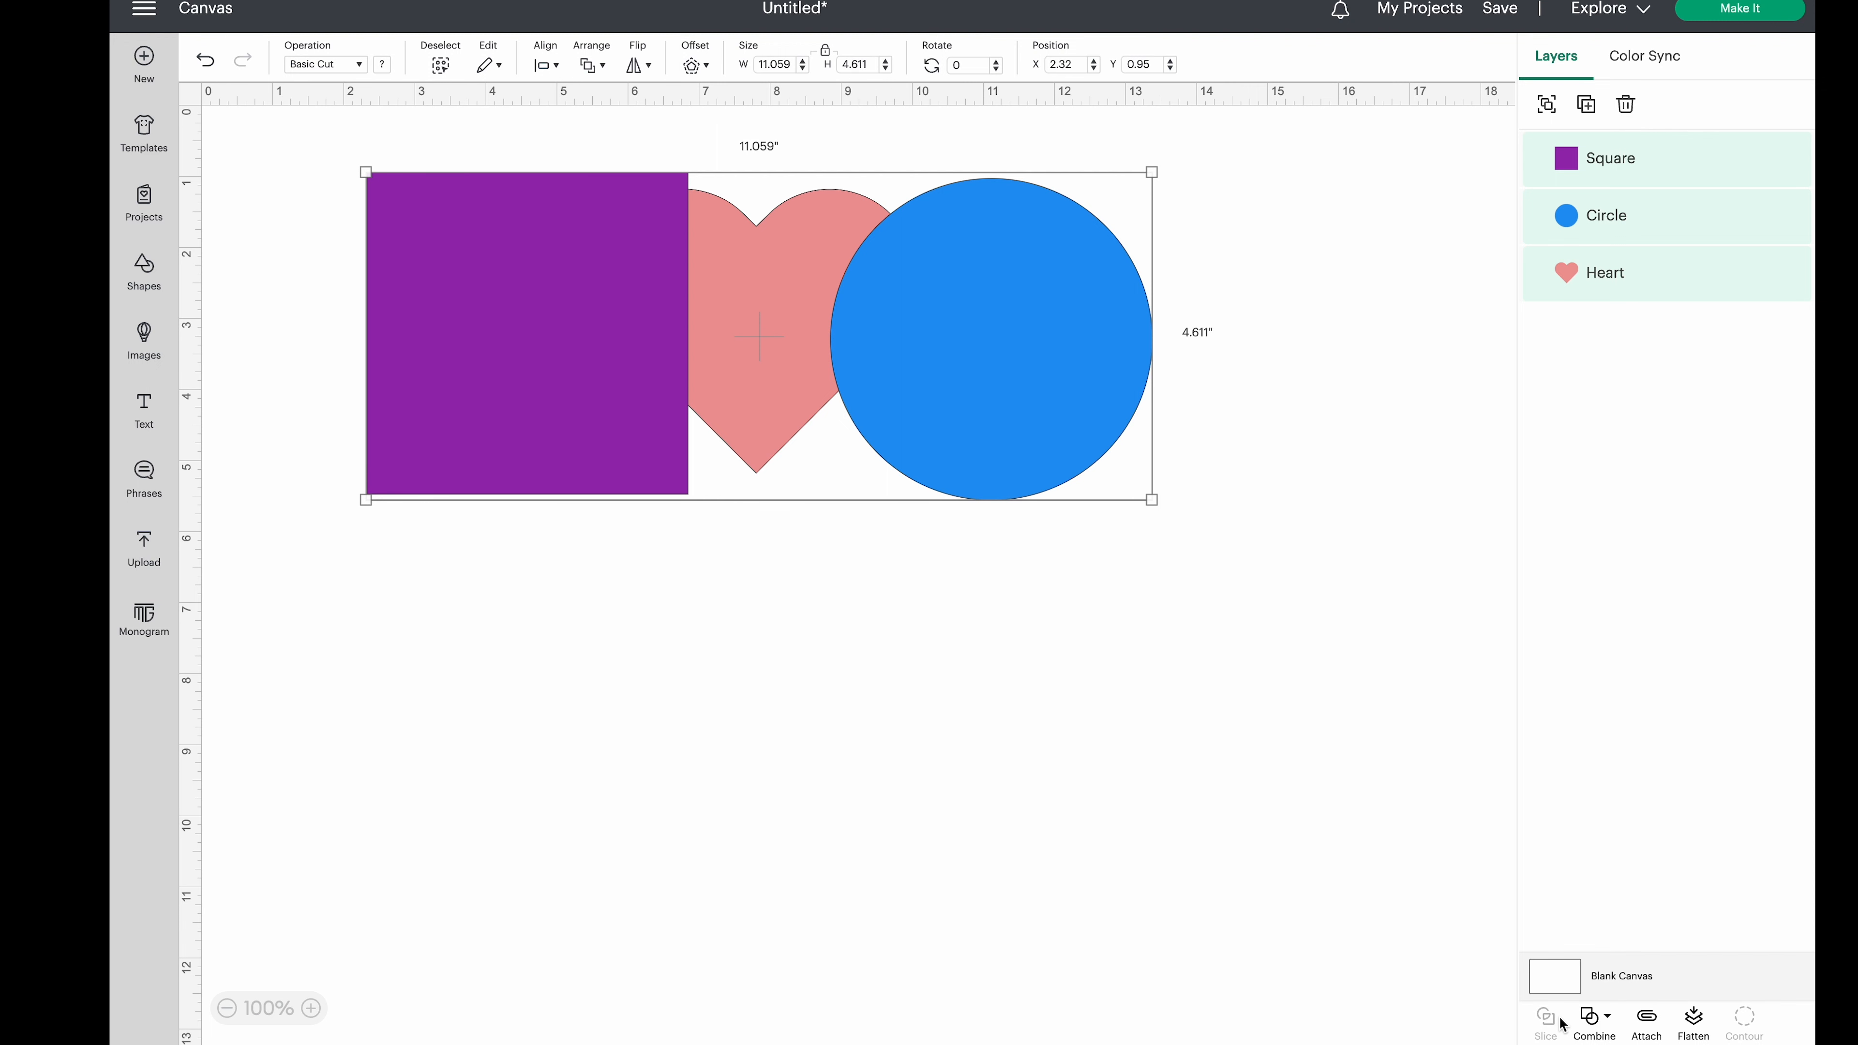
{"action": "left_click_drag", "start_coordinate": [1254, 397], "coordinate": [779, 215]}
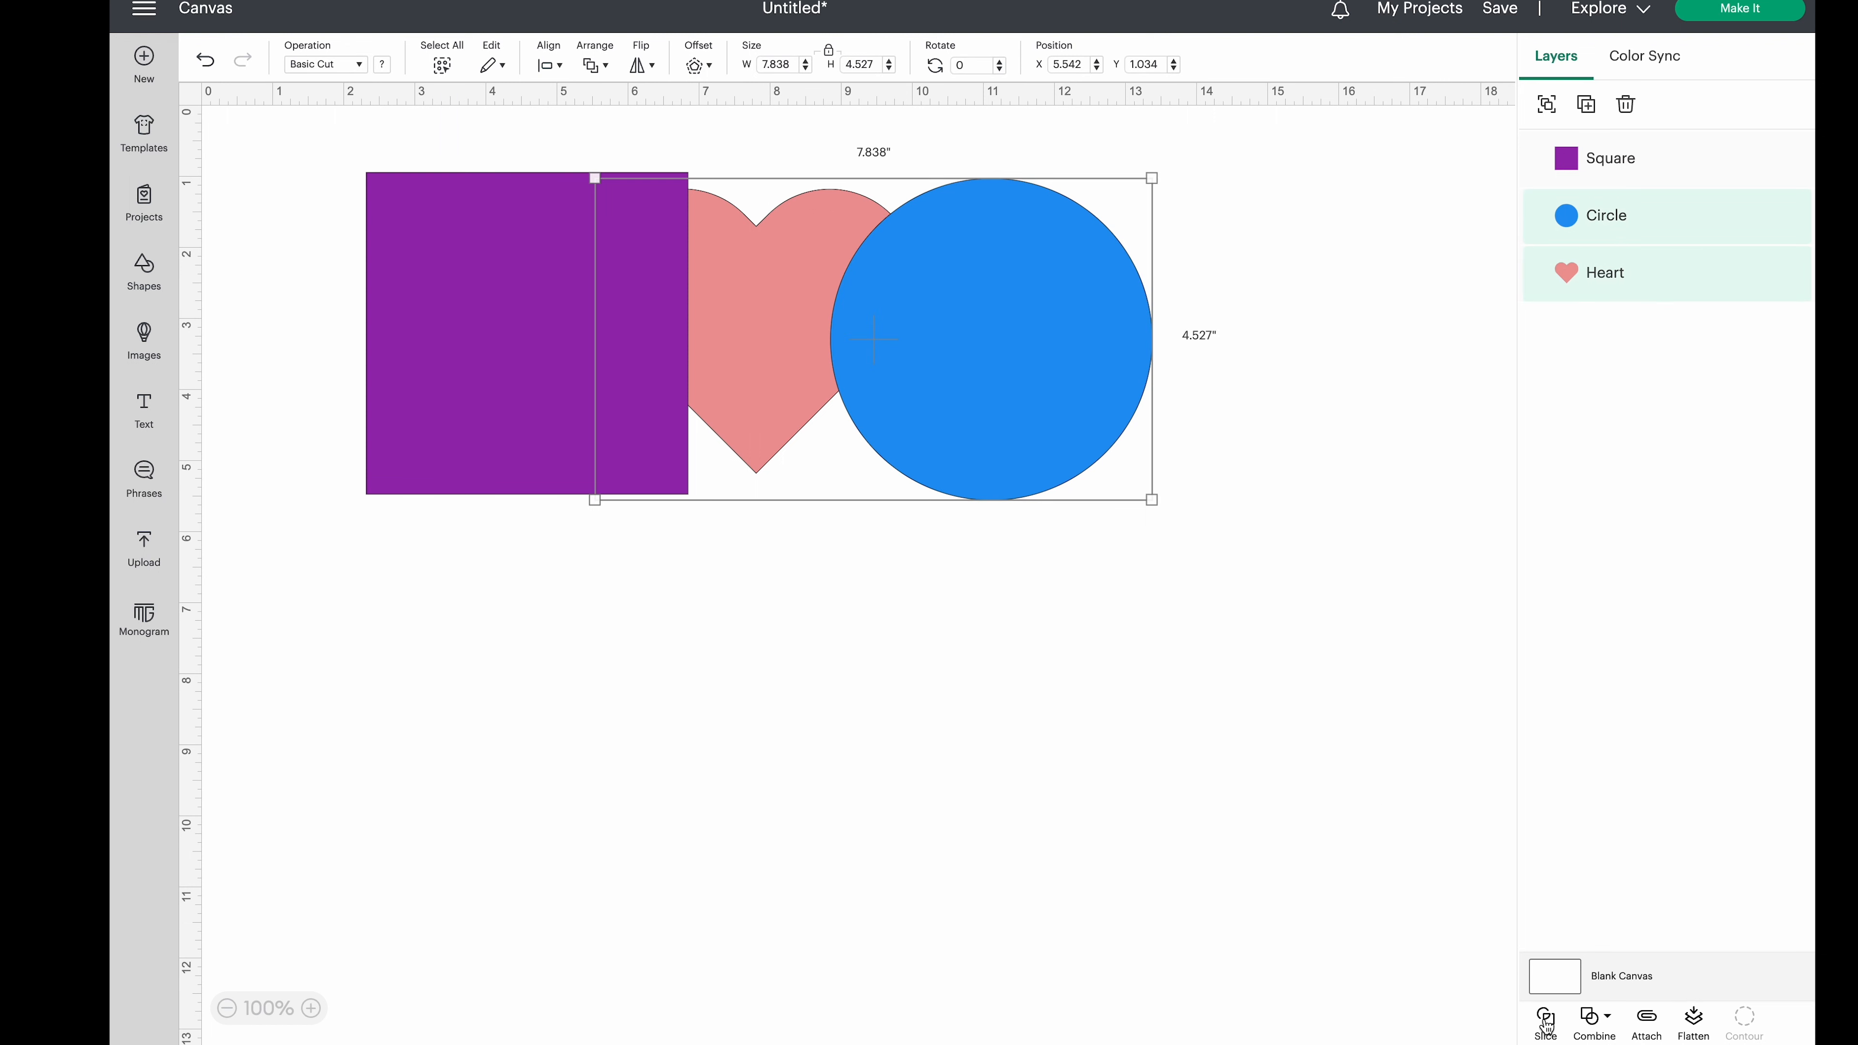
{"action": "left_click", "coordinate": [1195, 258]}
Weld the overlapping square, heart and circle into one shape, check the result, and undo the weld
{"action": "left_click_drag", "start_coordinate": [1265, 348], "coordinate": [659, 294]}
{"action": "left_click", "coordinate": [1610, 1027]}
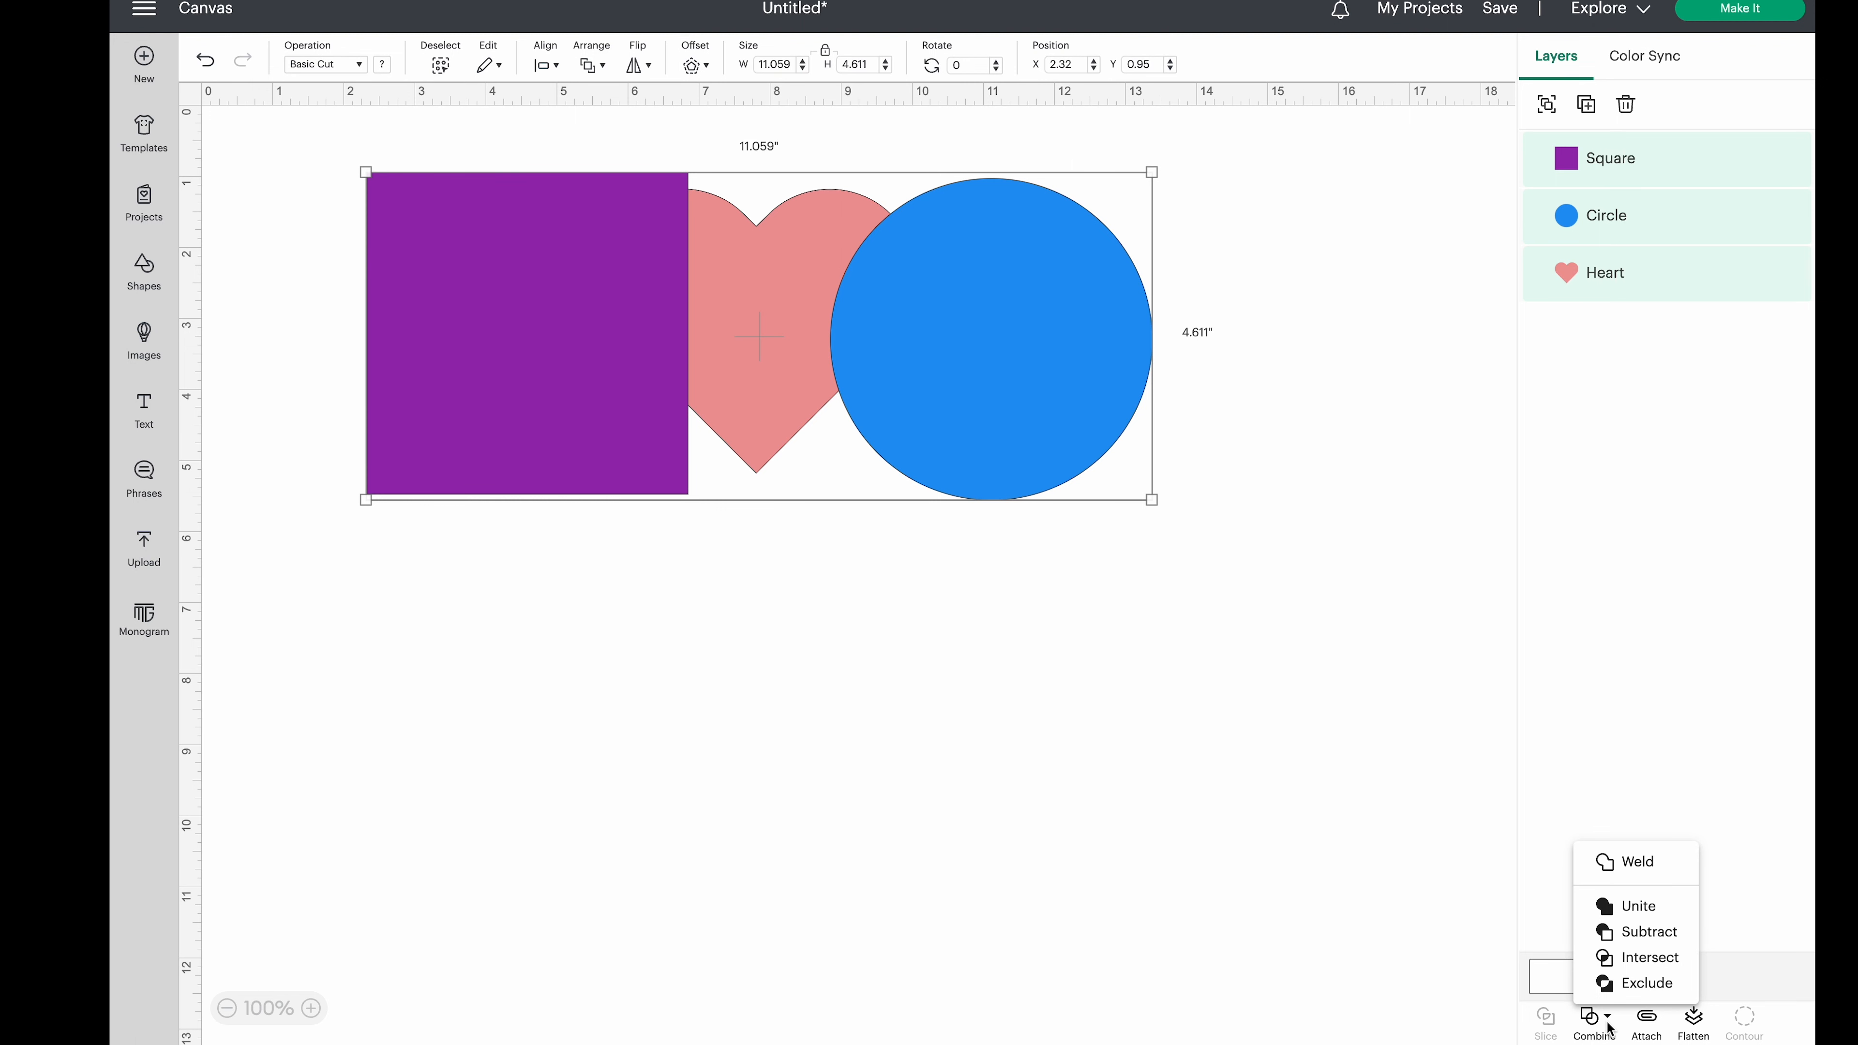
{"action": "left_click", "coordinate": [1627, 863]}
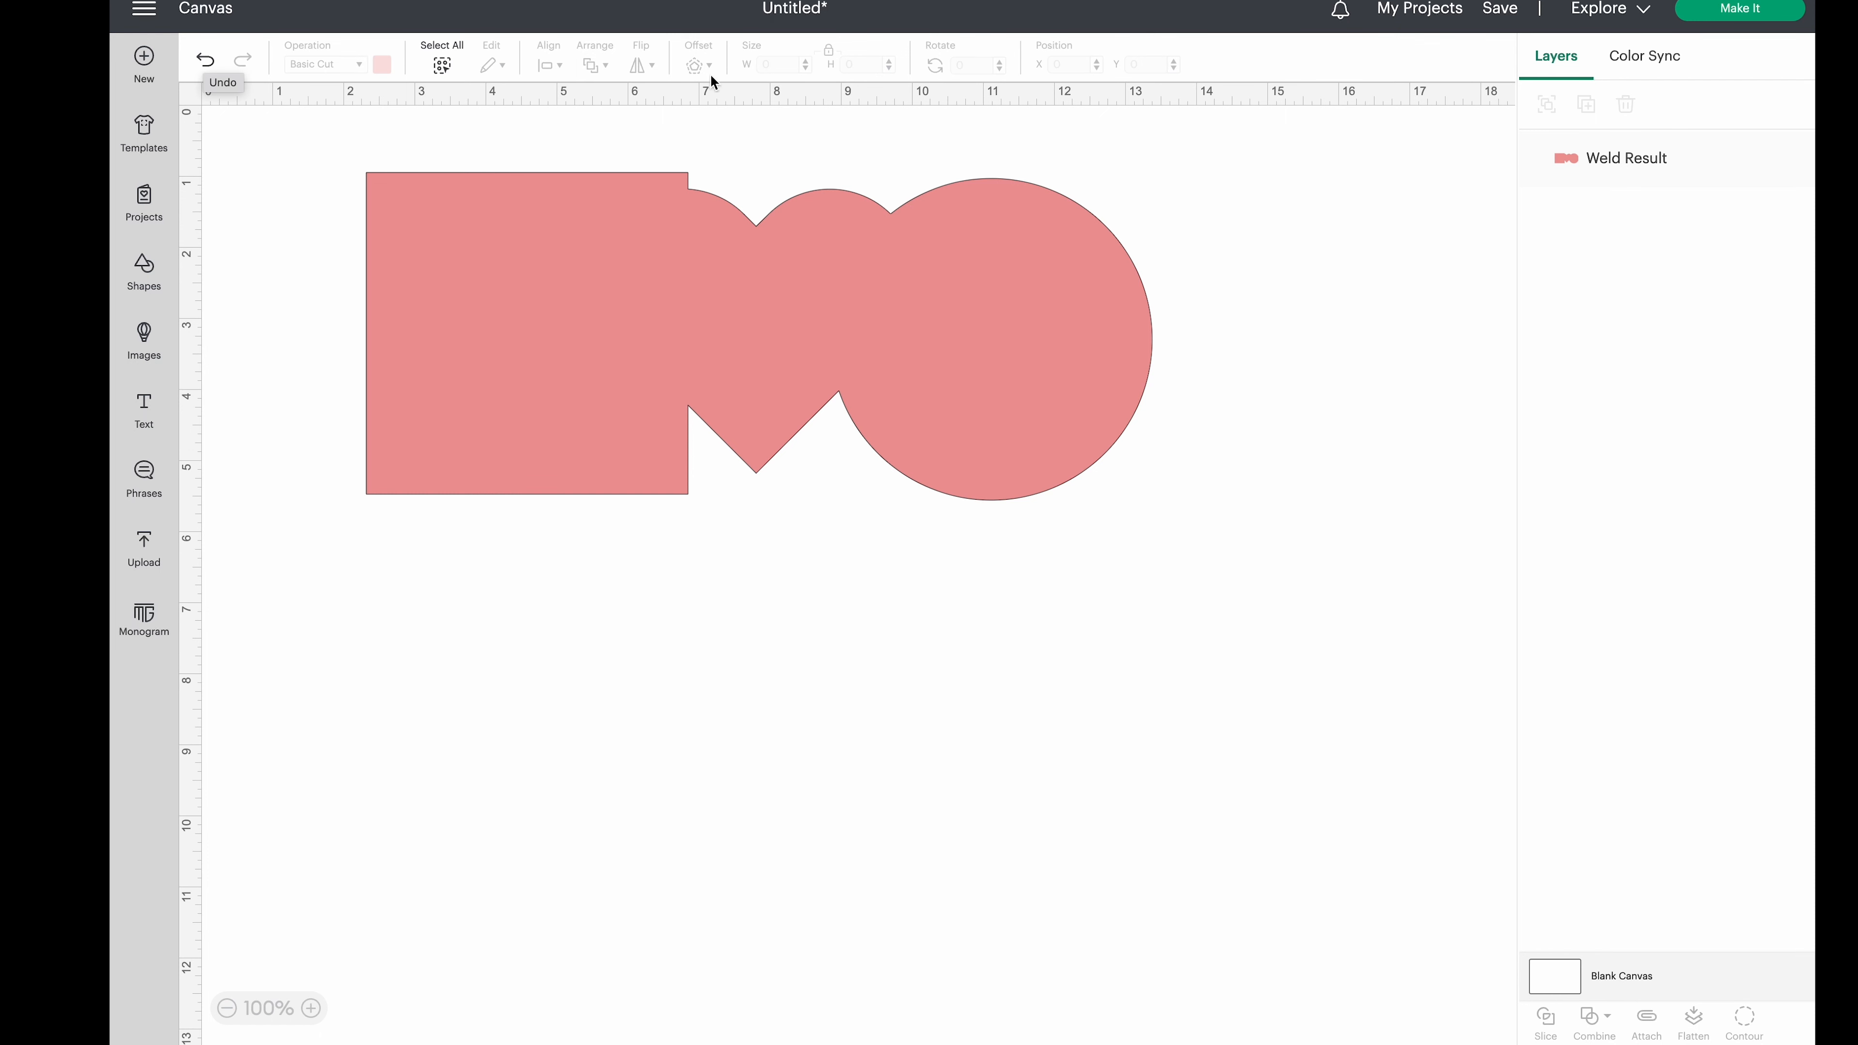
{"action": "left_click", "coordinate": [946, 302]}
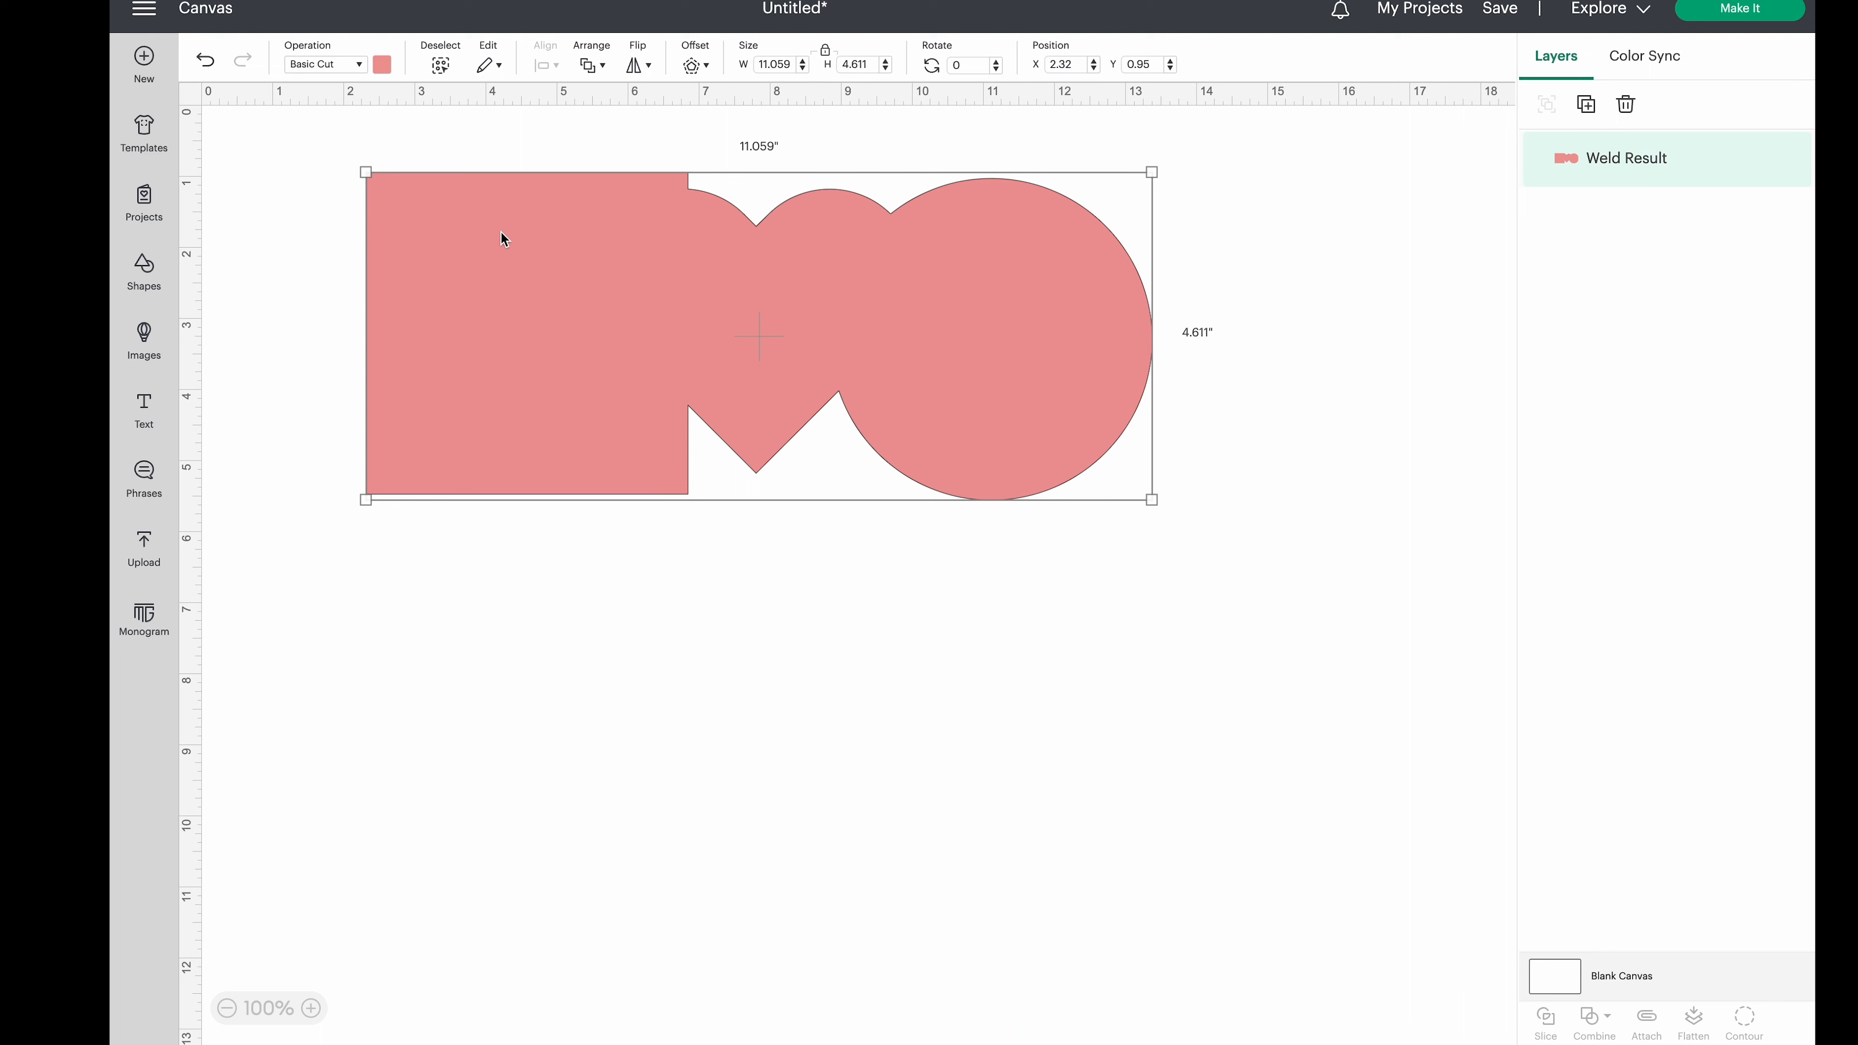
{"action": "left_click", "coordinate": [201, 58]}
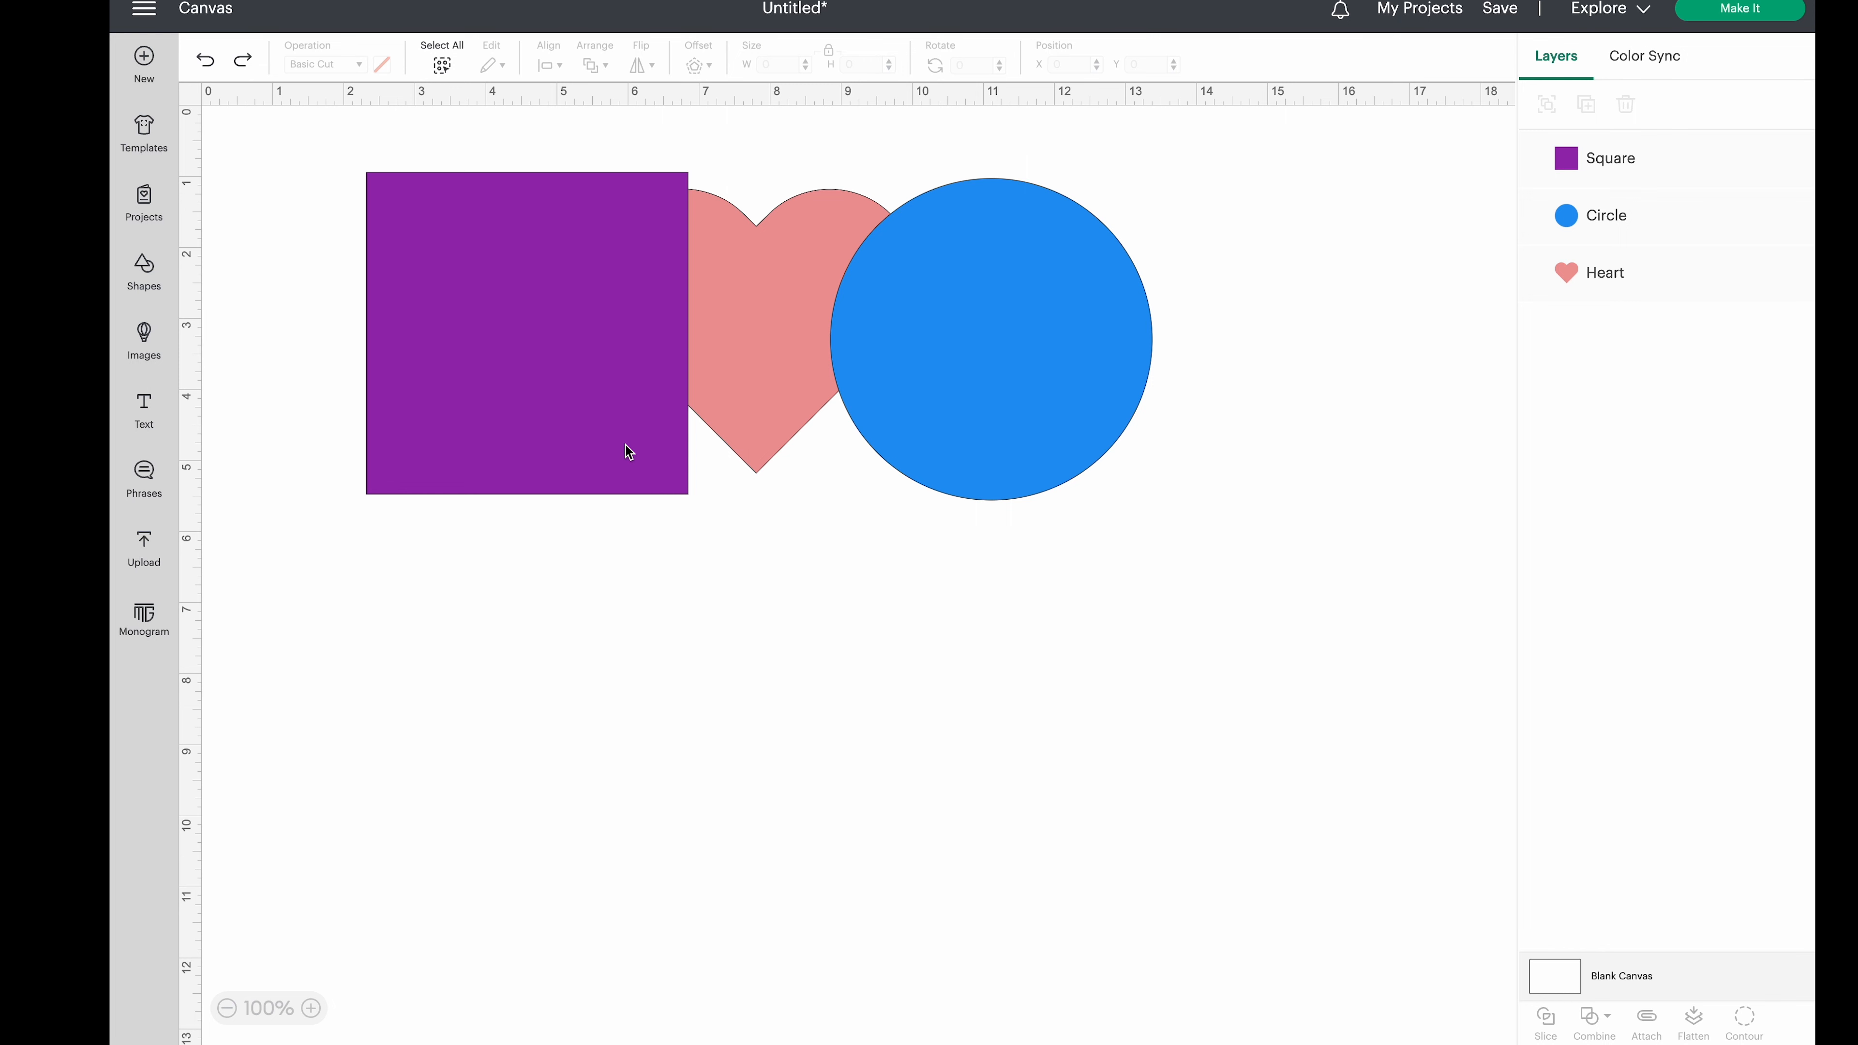
Combine the square, heart and circle with Unite and deselect the result
{"action": "left_click_drag", "start_coordinate": [287, 151], "coordinate": [1385, 572]}
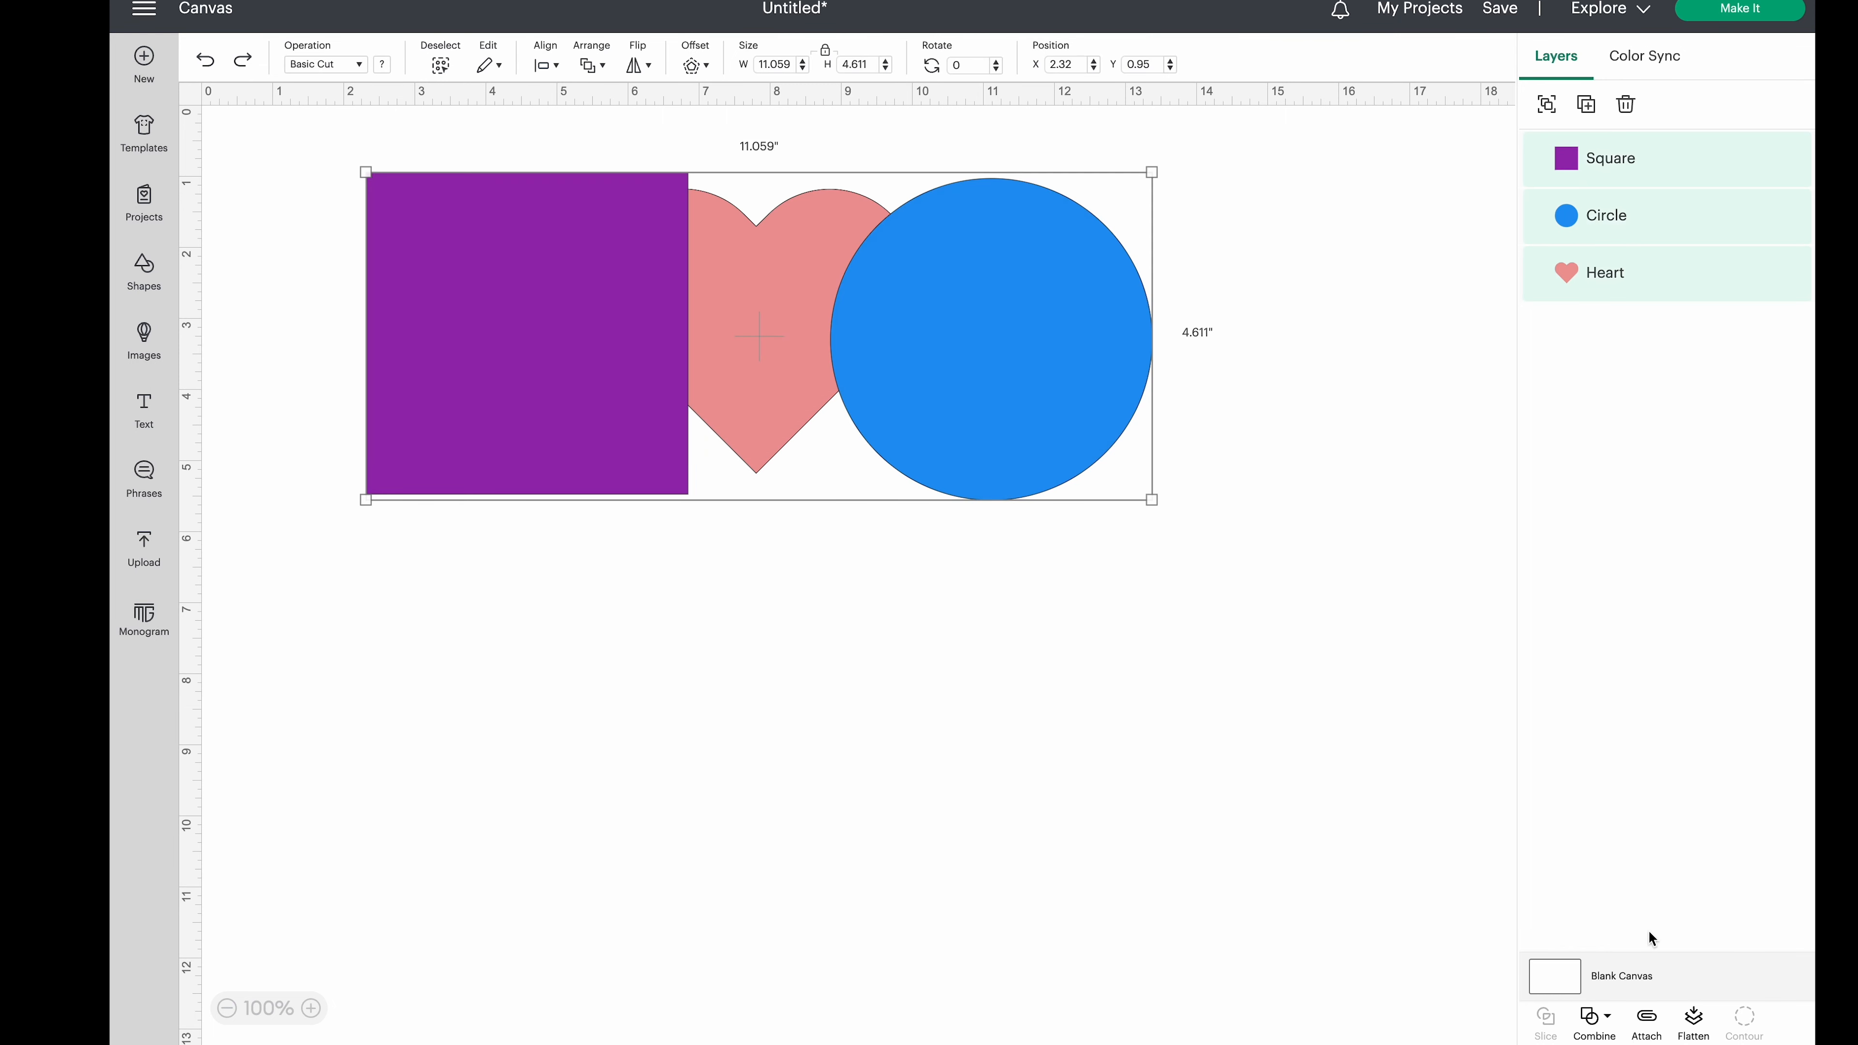
{"action": "left_click", "coordinate": [1597, 1023]}
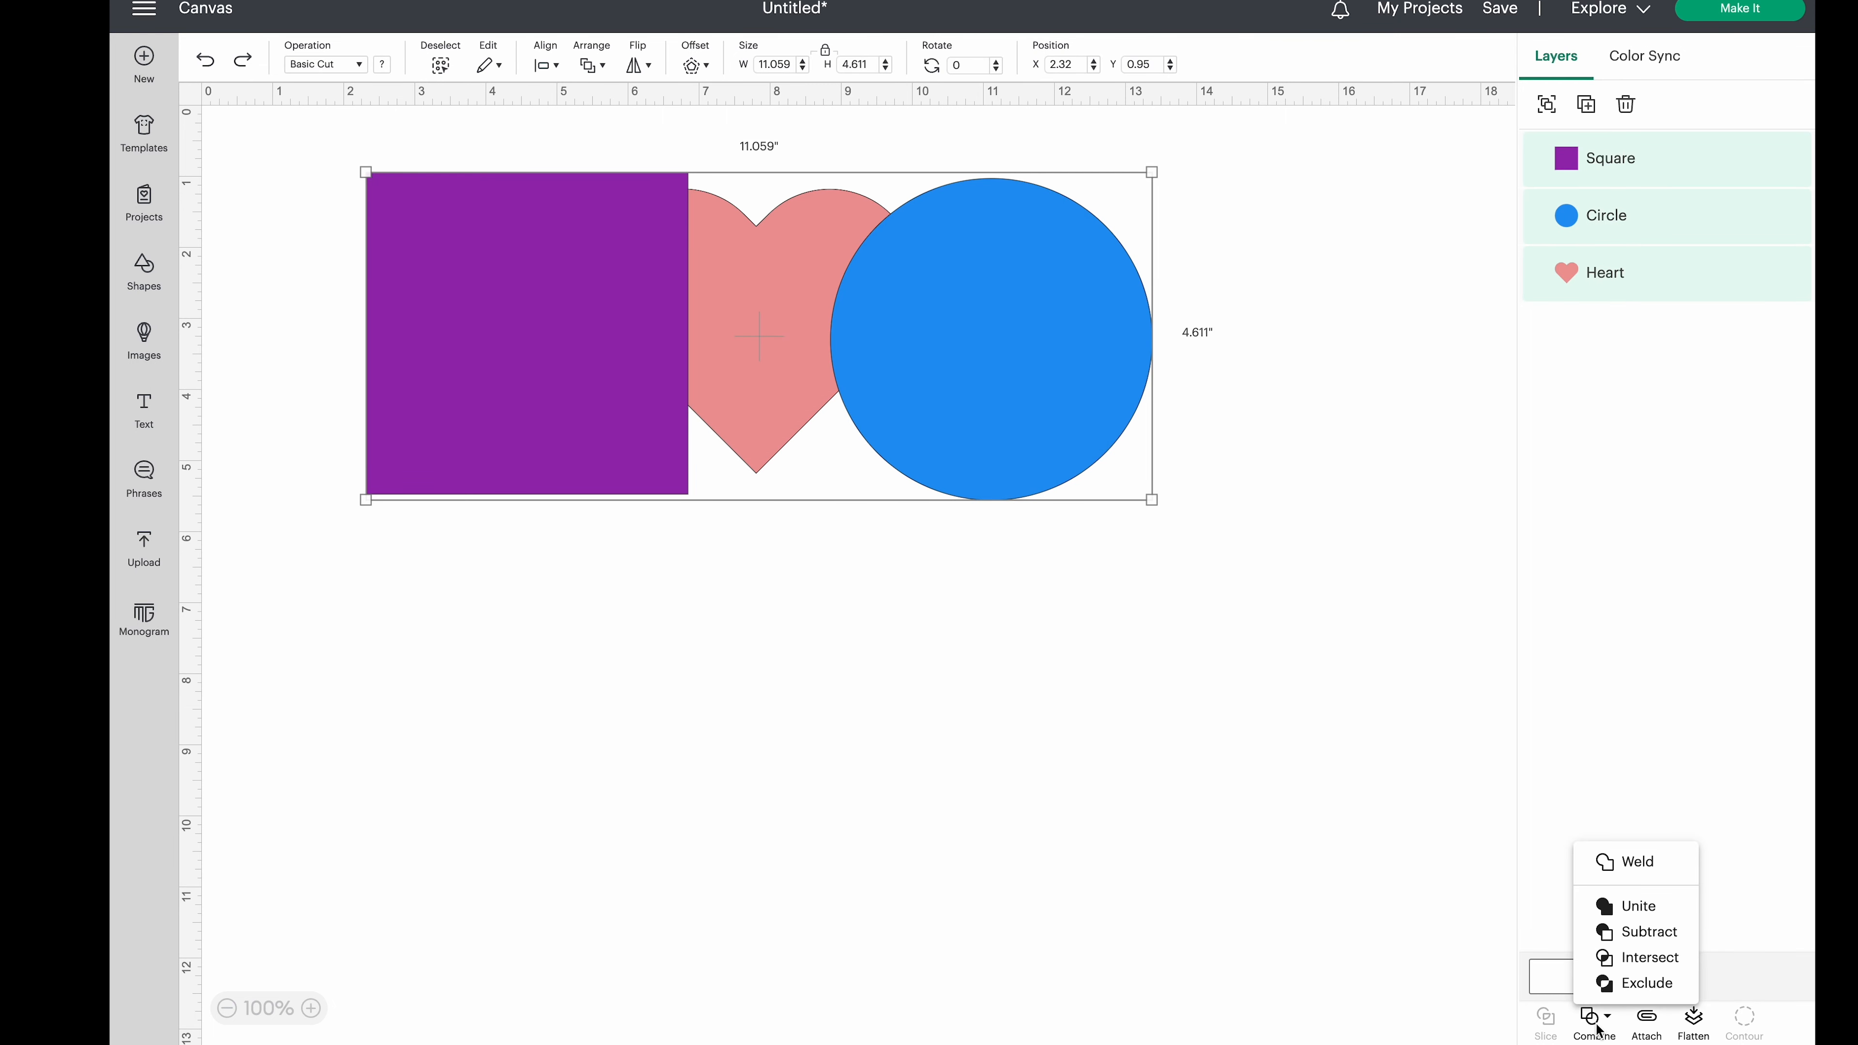
{"action": "left_click", "coordinate": [1637, 909]}
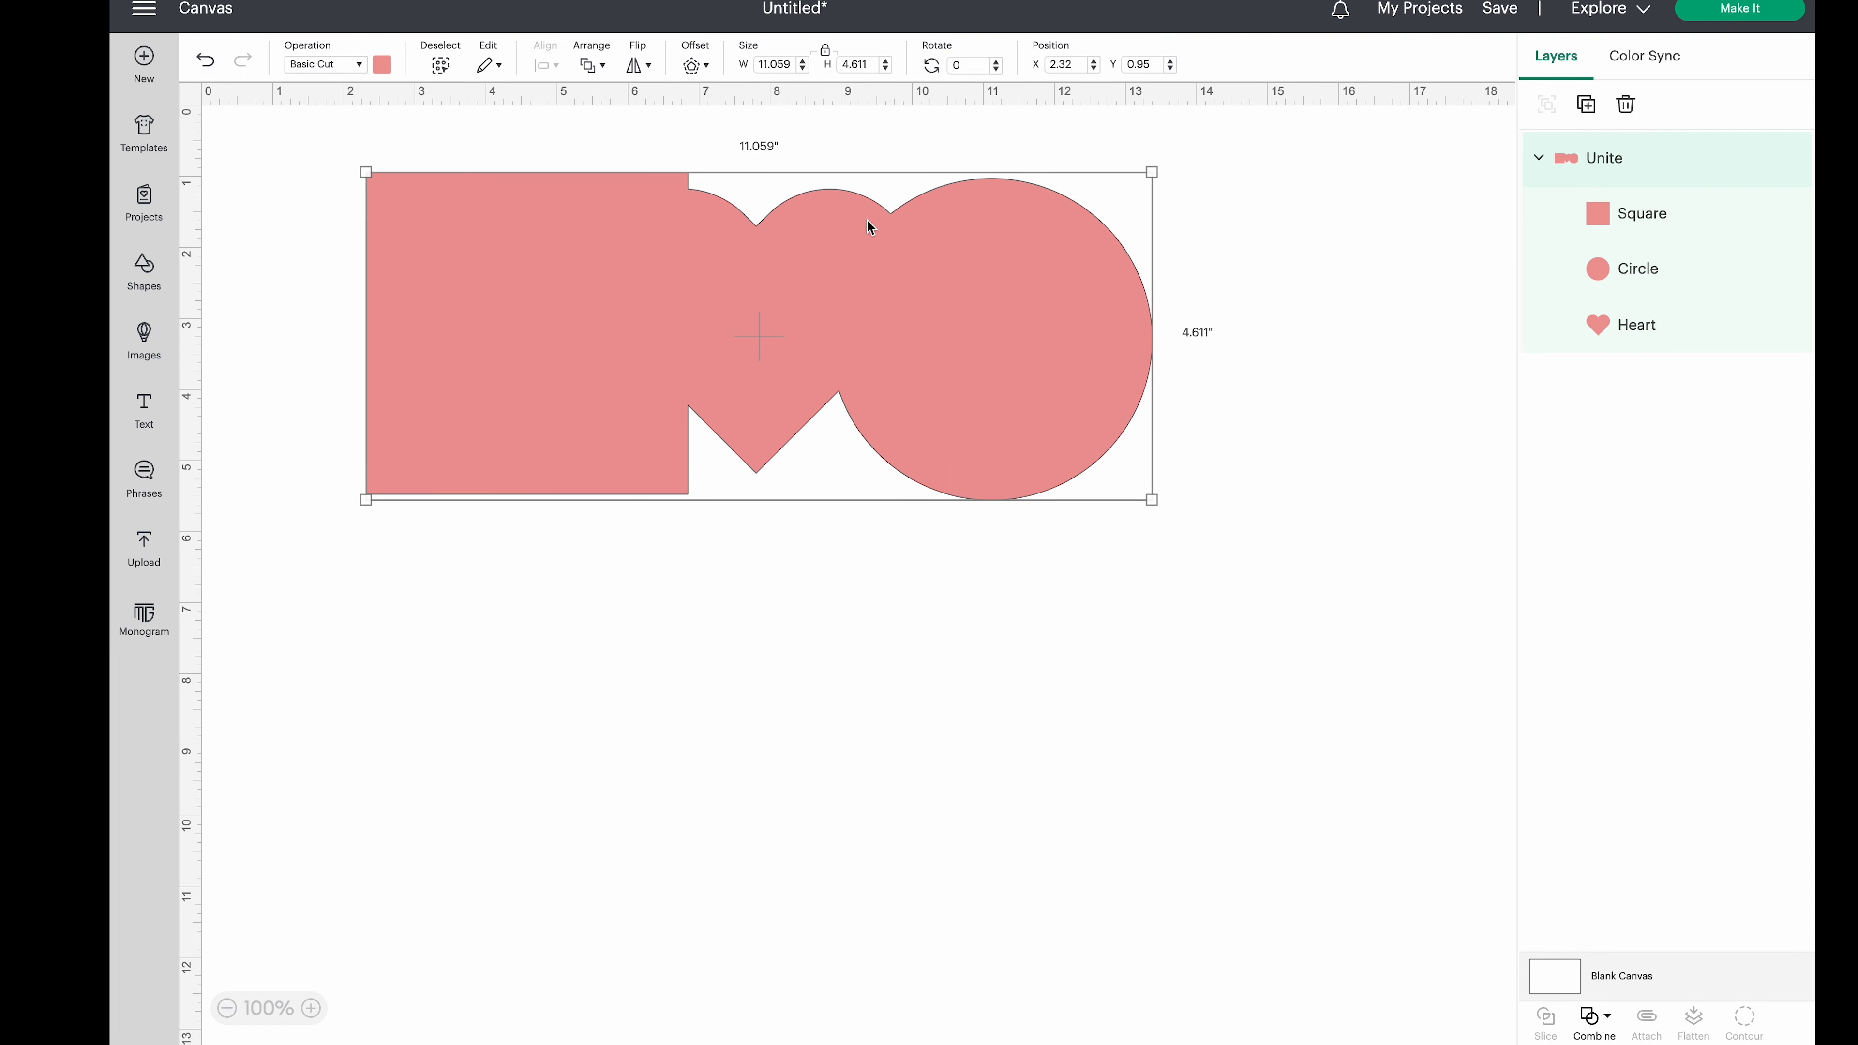
{"action": "left_click", "coordinate": [1238, 195]}
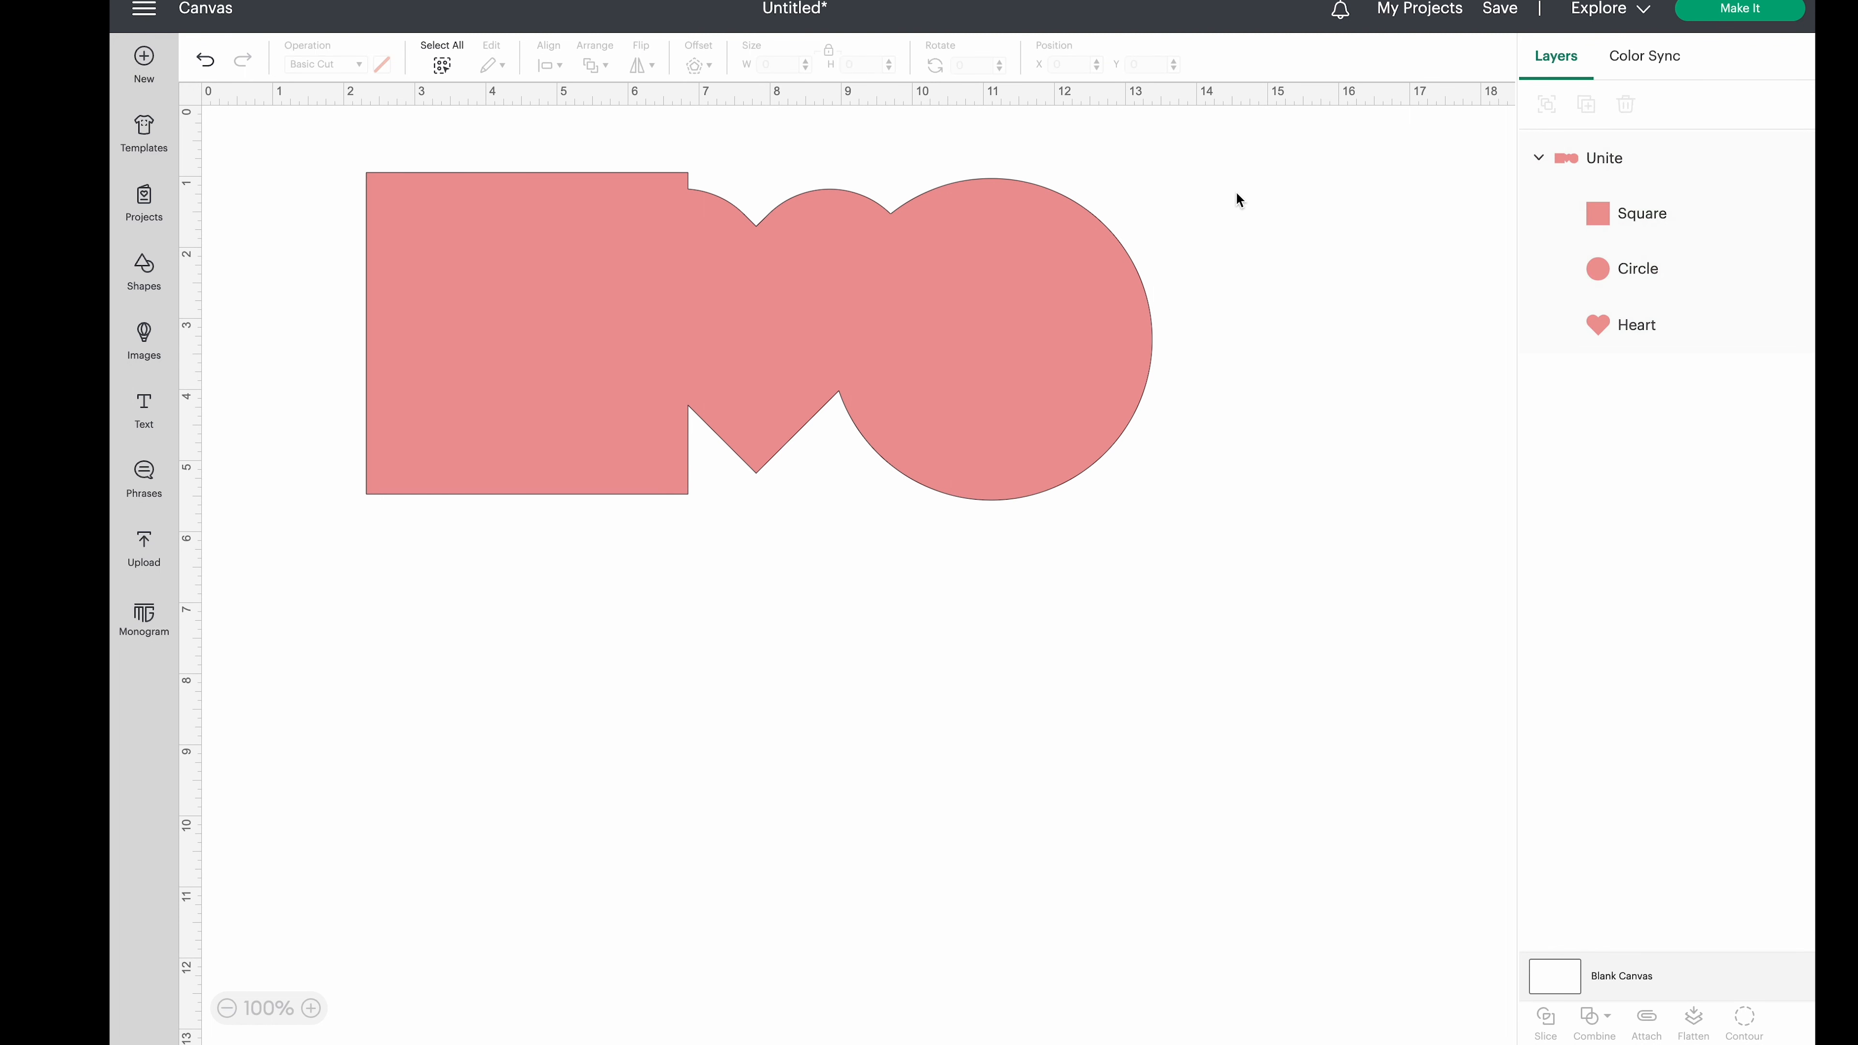
Examine the square, circle and heart inside the Unite result by selecting each component layer
{"action": "left_click", "coordinate": [1599, 220]}
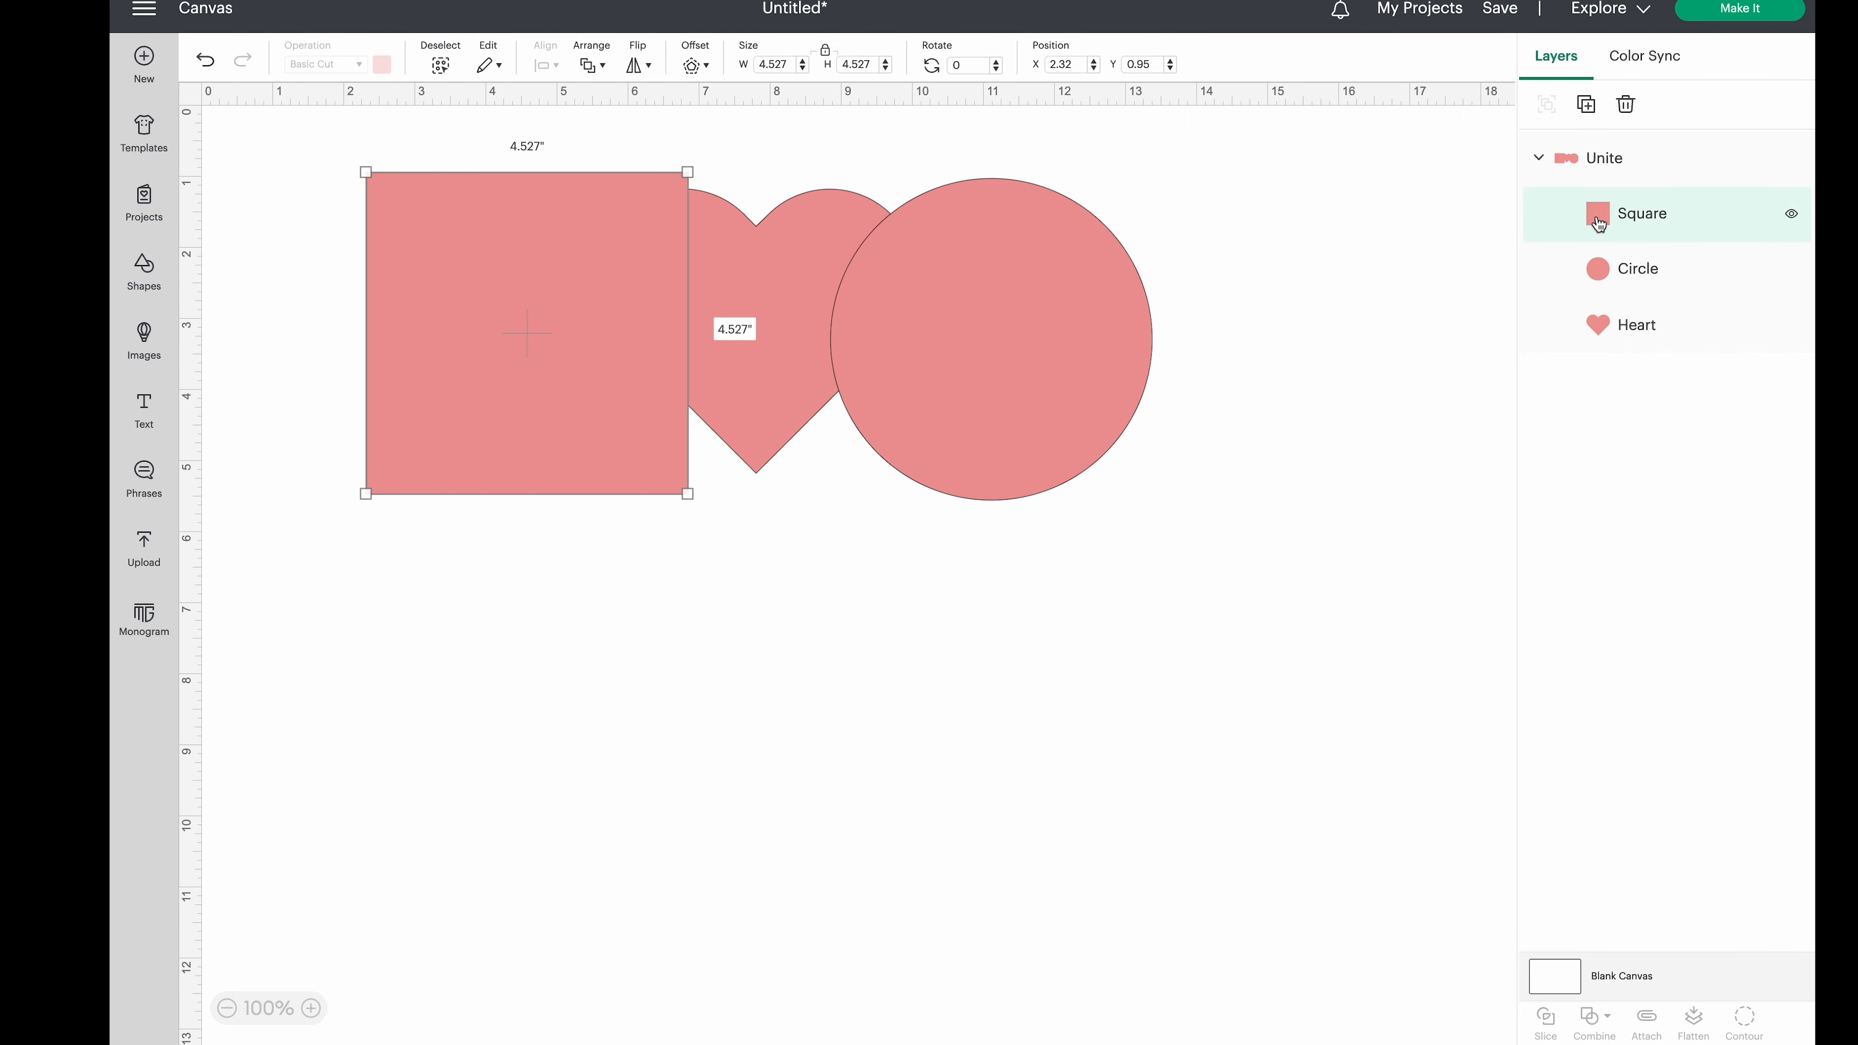
{"action": "left_click", "coordinate": [1617, 270]}
{"action": "left_click", "coordinate": [1613, 321]}
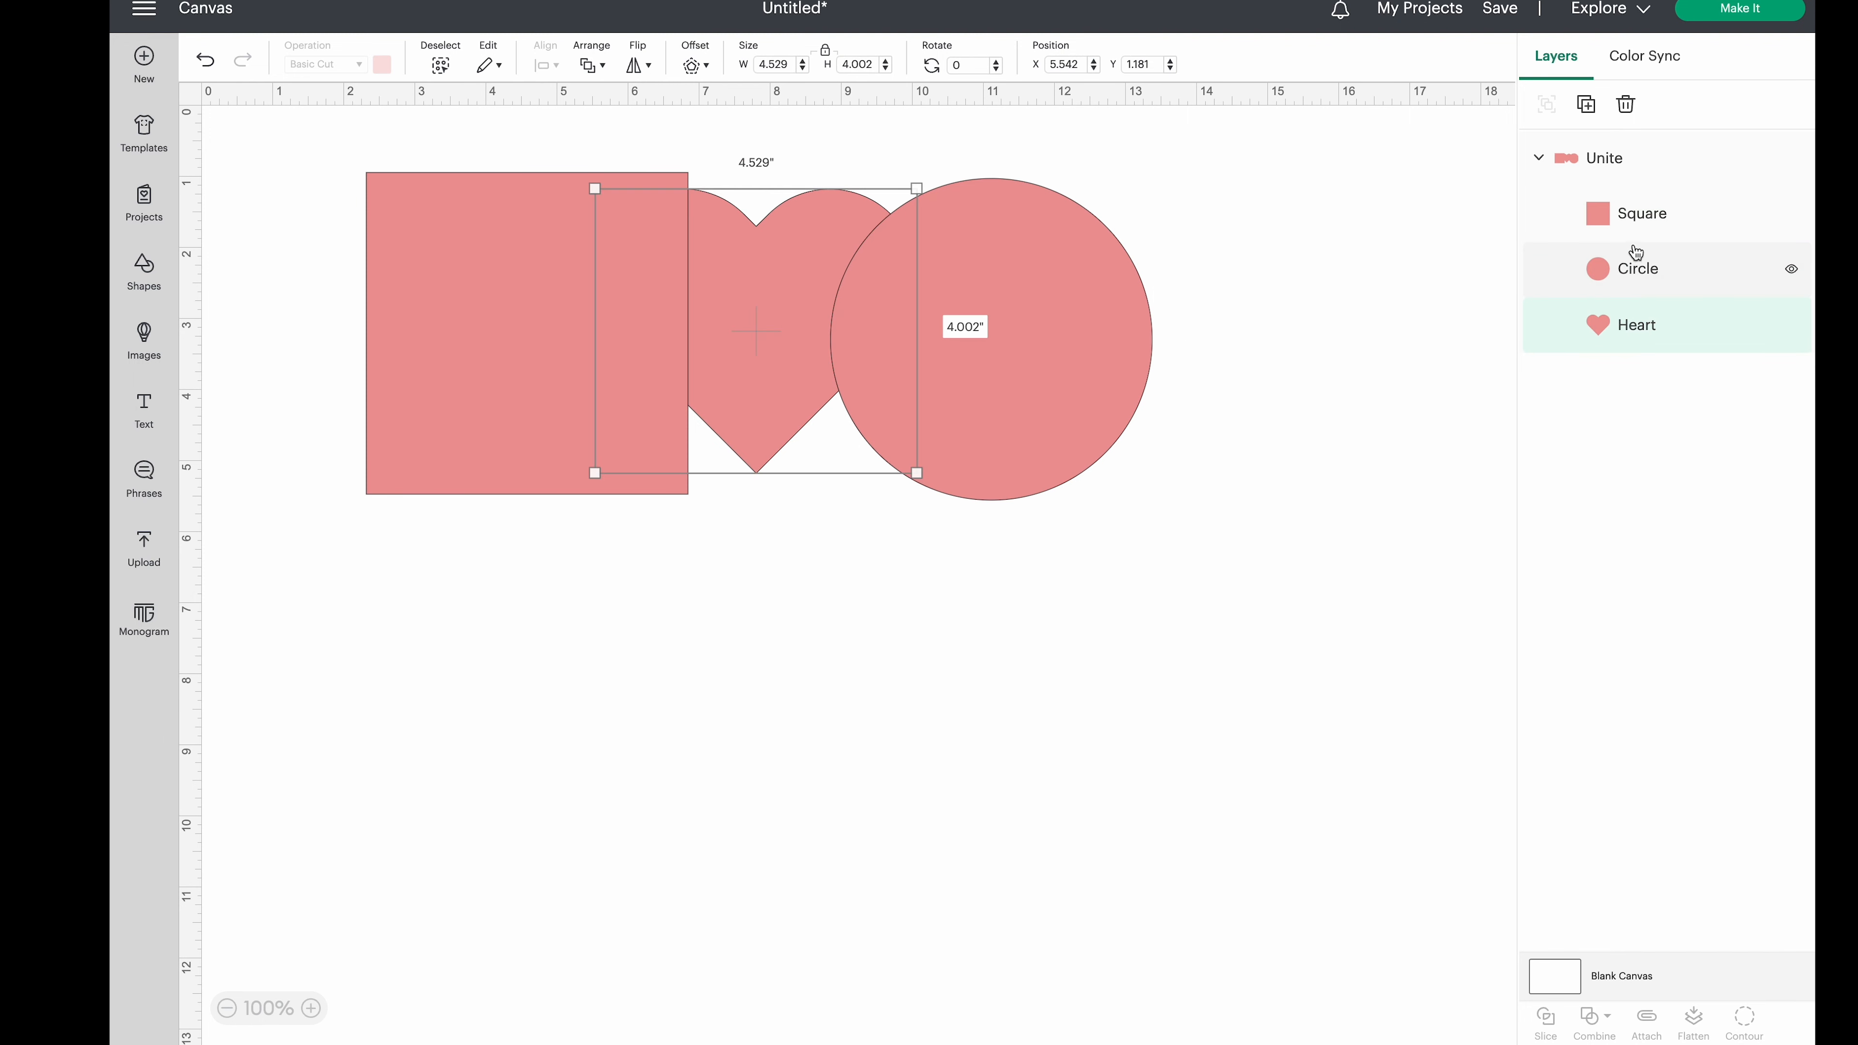